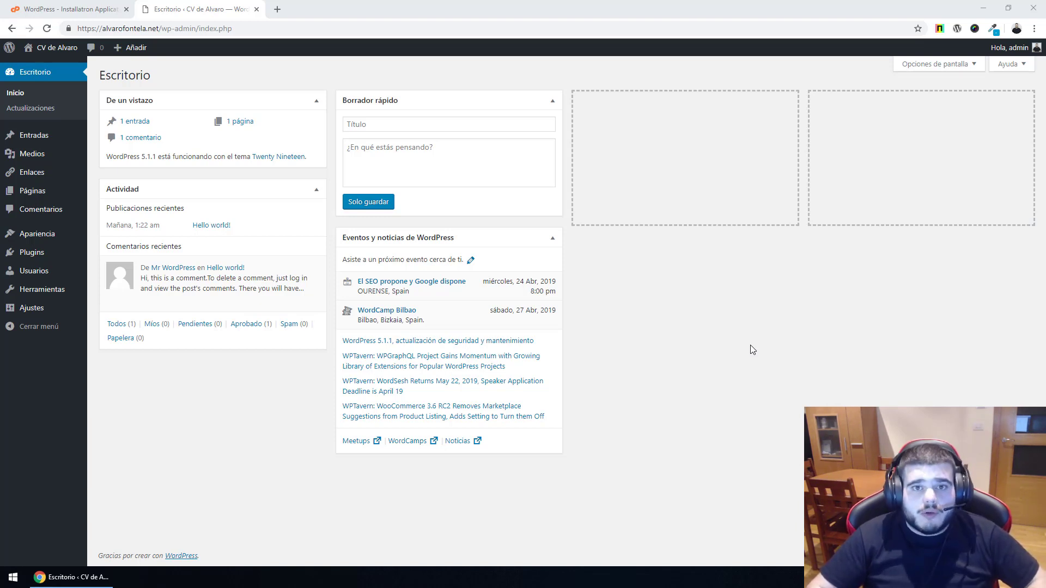
- Open the general settings and clear the site's short description (Descripción corta)
click(40, 309)
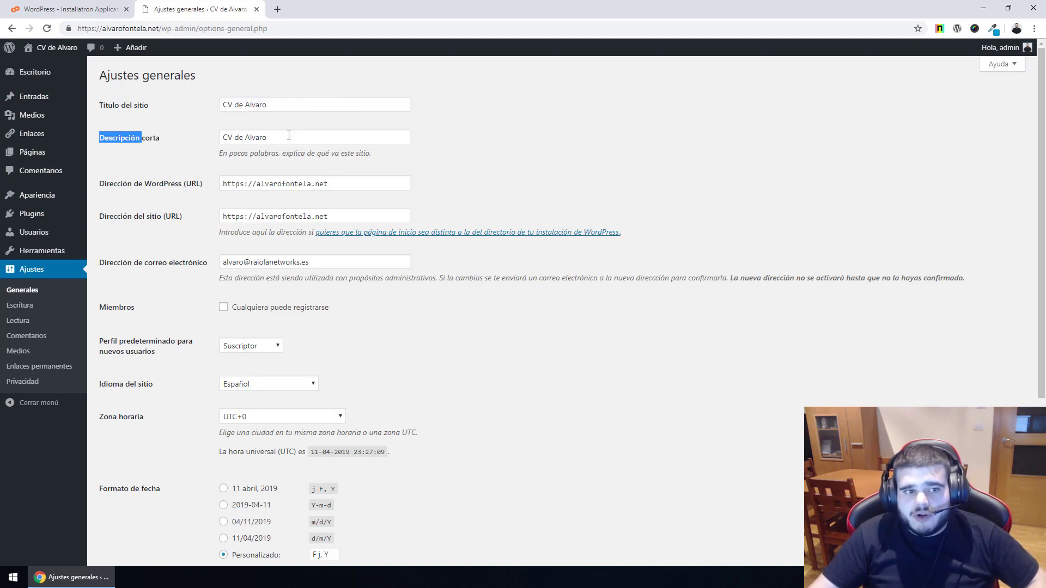
drag(287, 135, 156, 118)
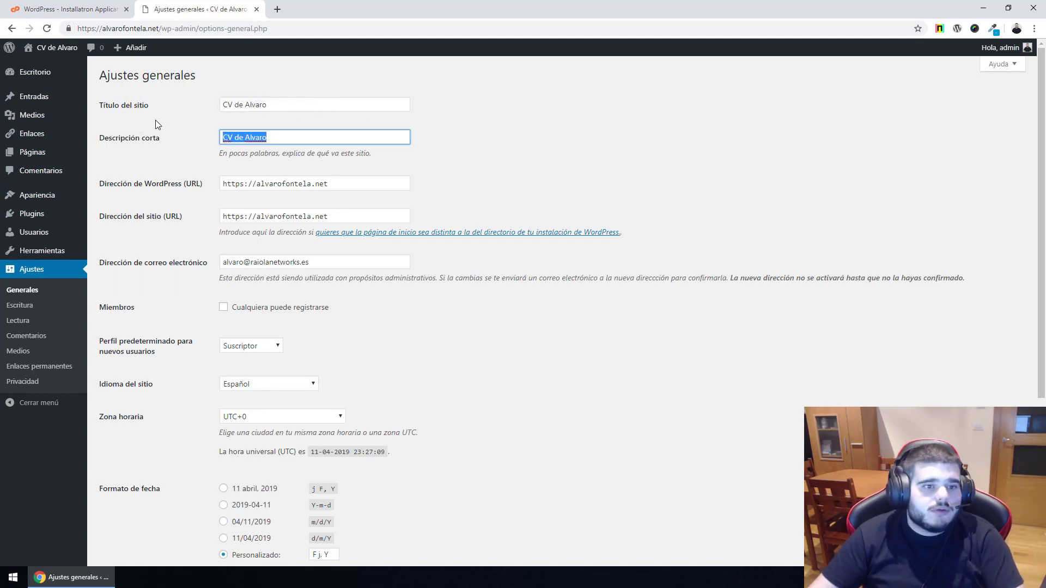
key(BackSpace)
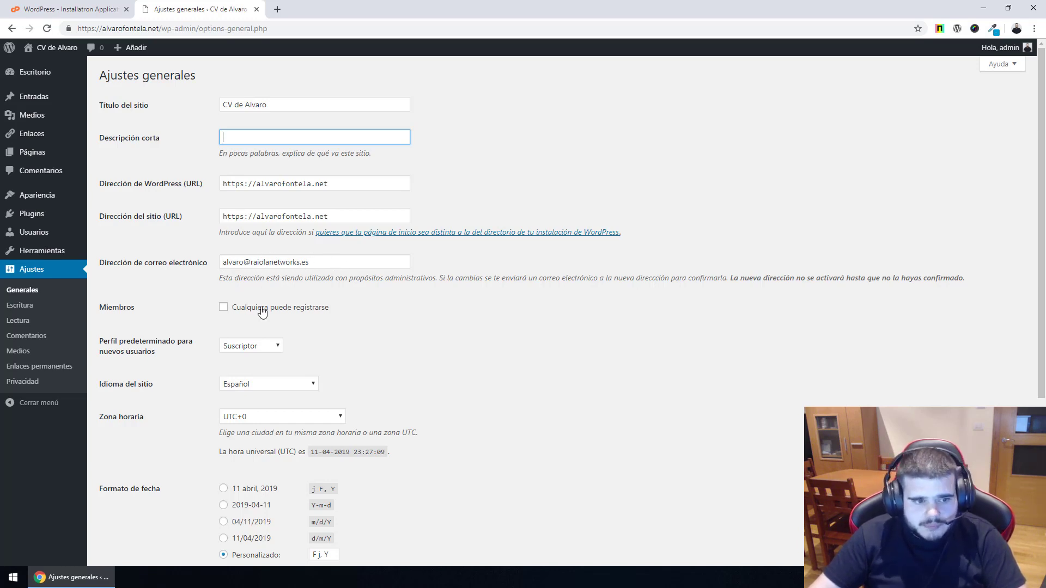
- Examine the roles available as the default profile for new users in the general settings
scroll(249, 273, down, 1)
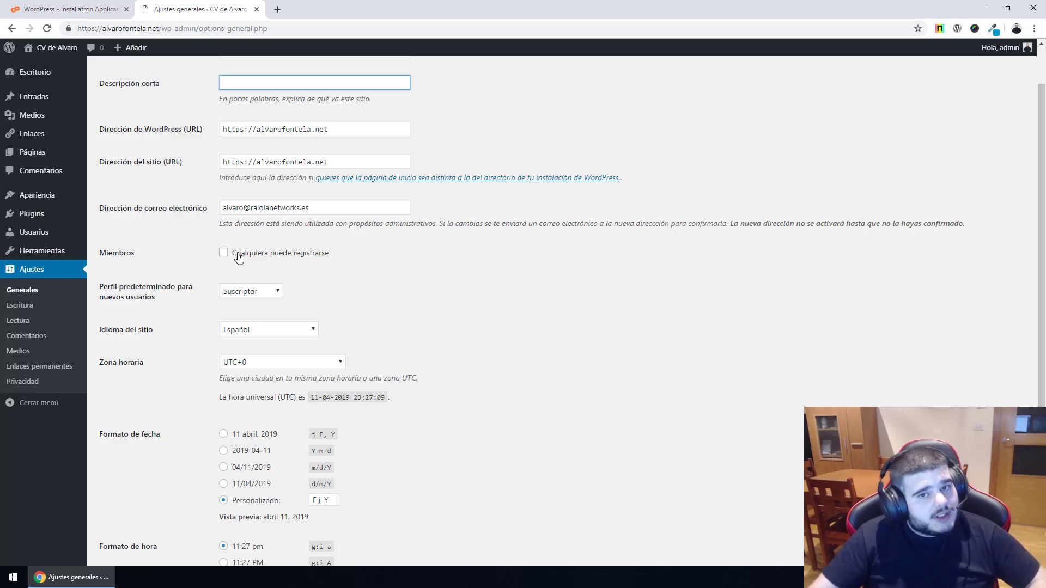
scroll(240, 305, down, 1)
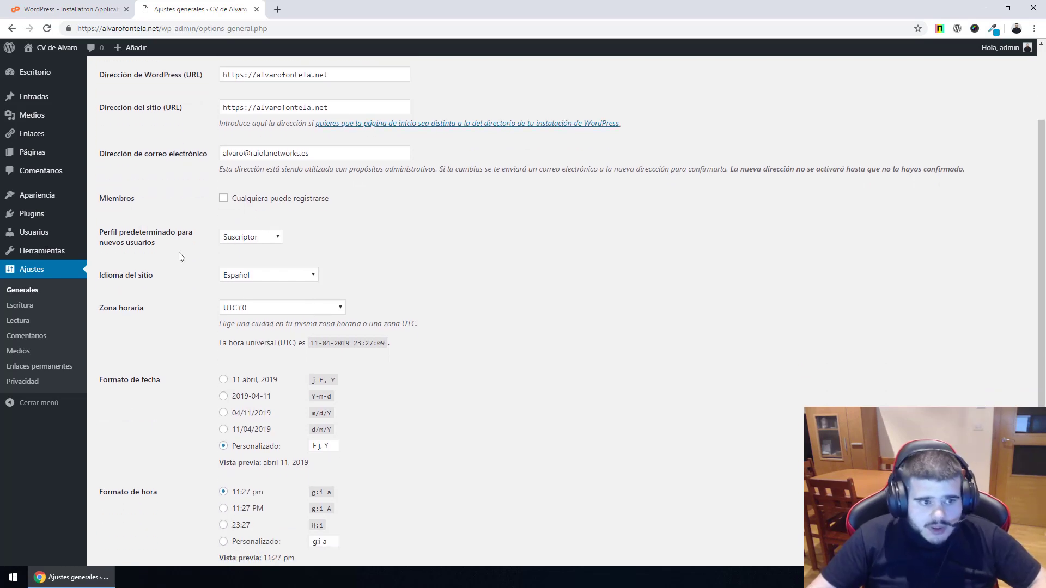
click(128, 245)
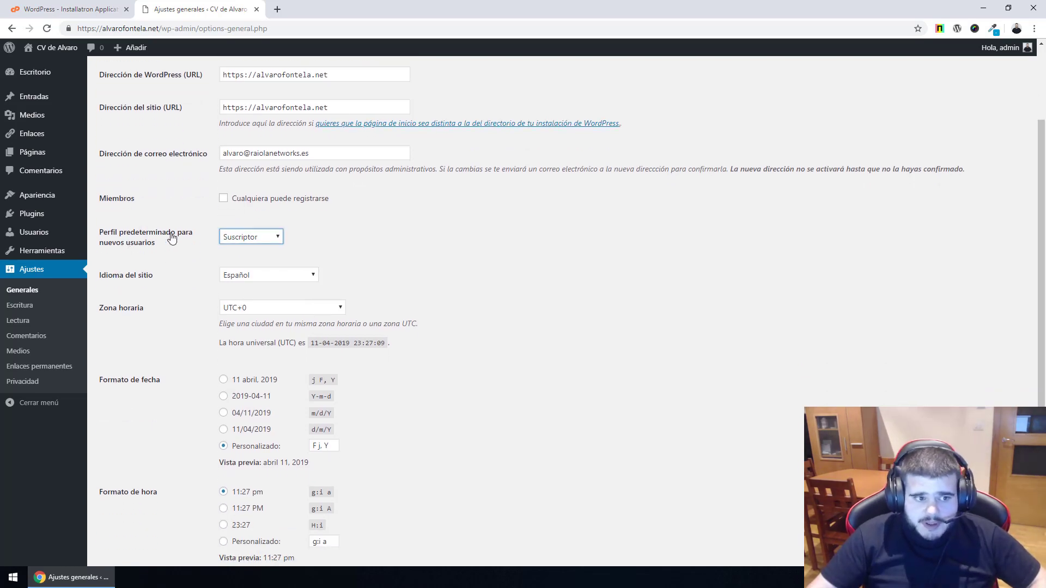
click(271, 240)
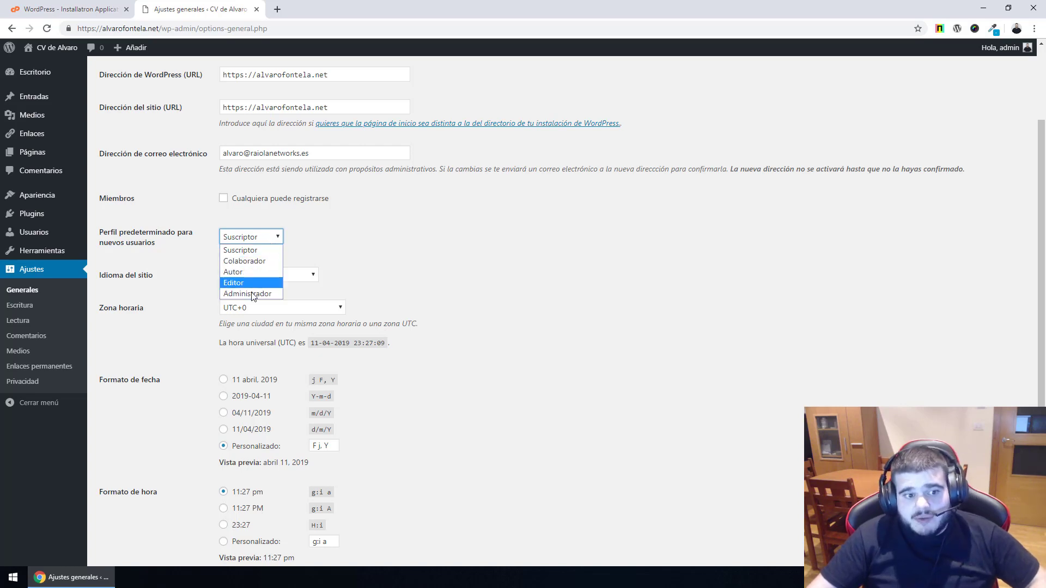
click(309, 241)
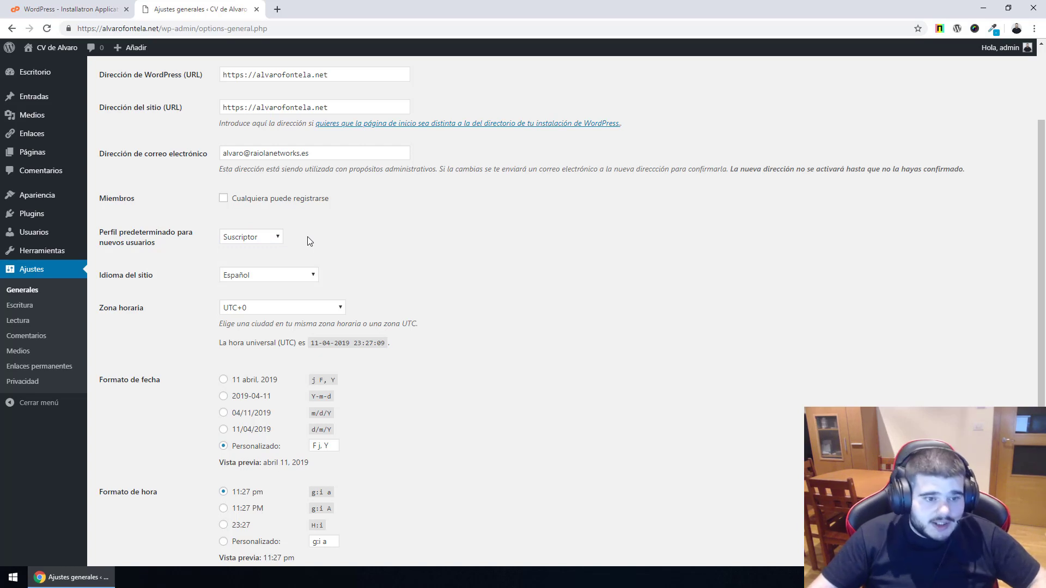
click(253, 241)
click(253, 241)
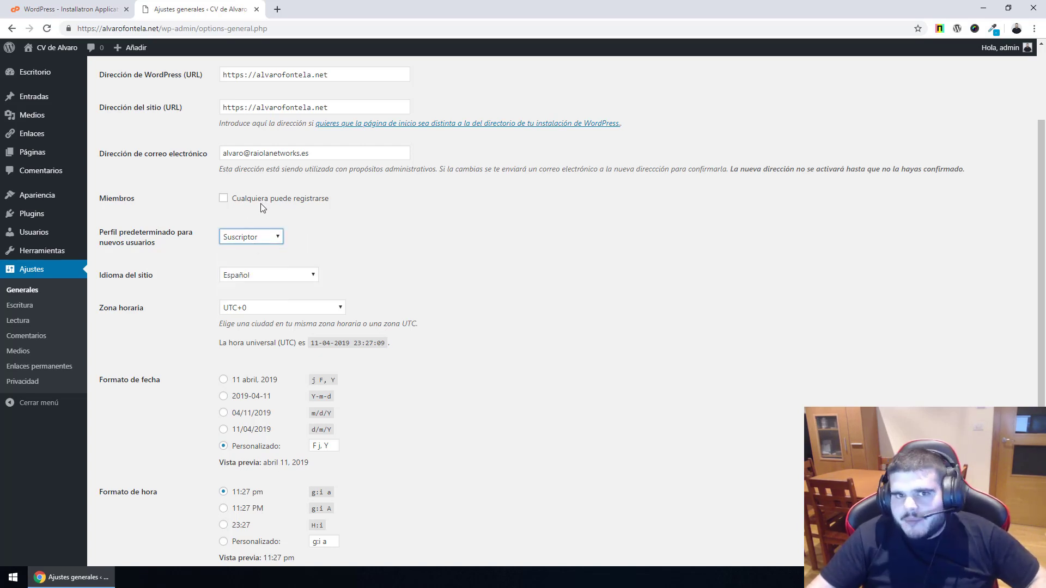
click(252, 240)
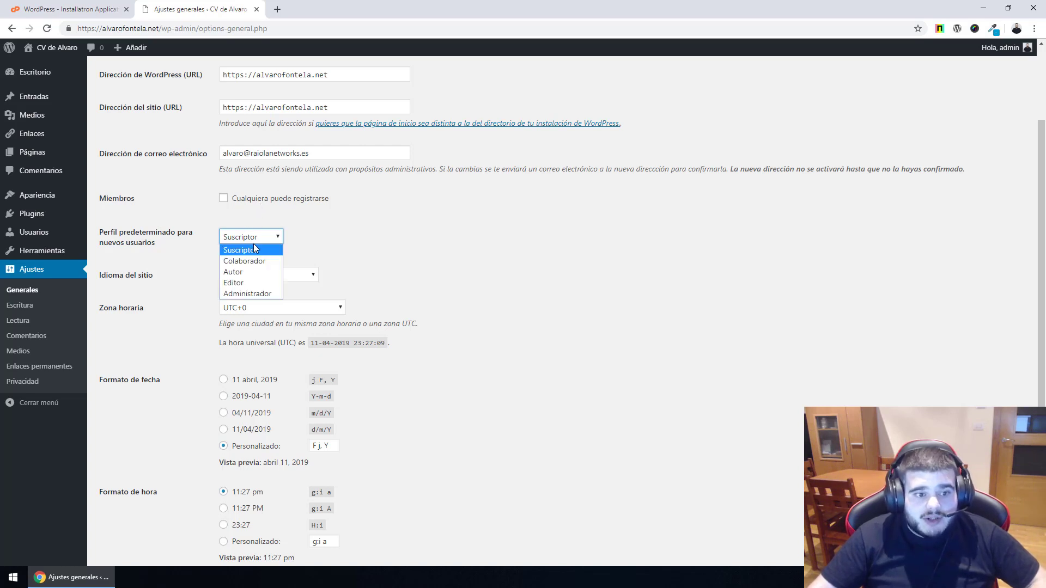
click(355, 255)
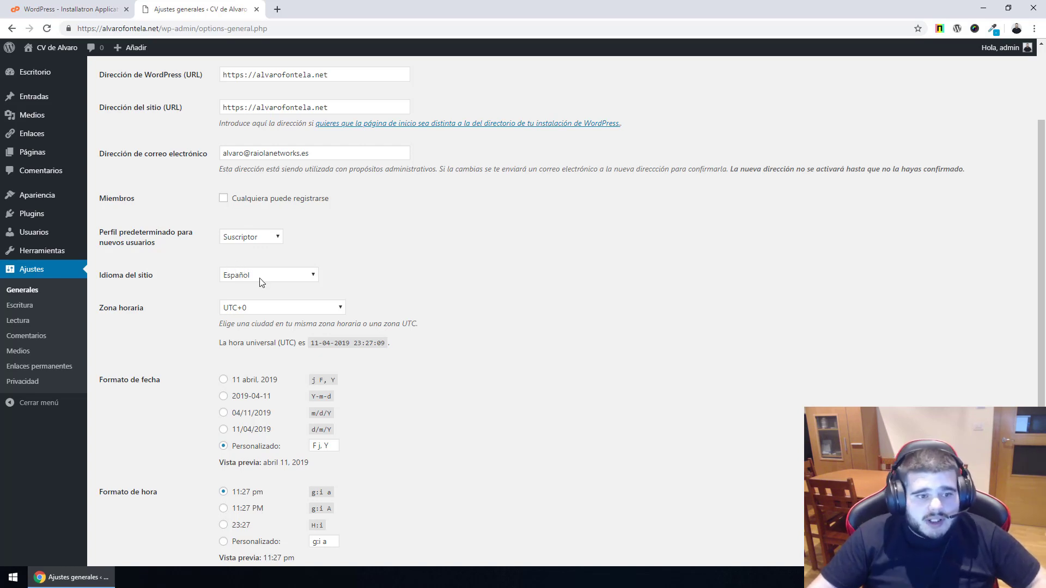
- Set the site's time zone to UTC+2
scroll(261, 286, down, 1)
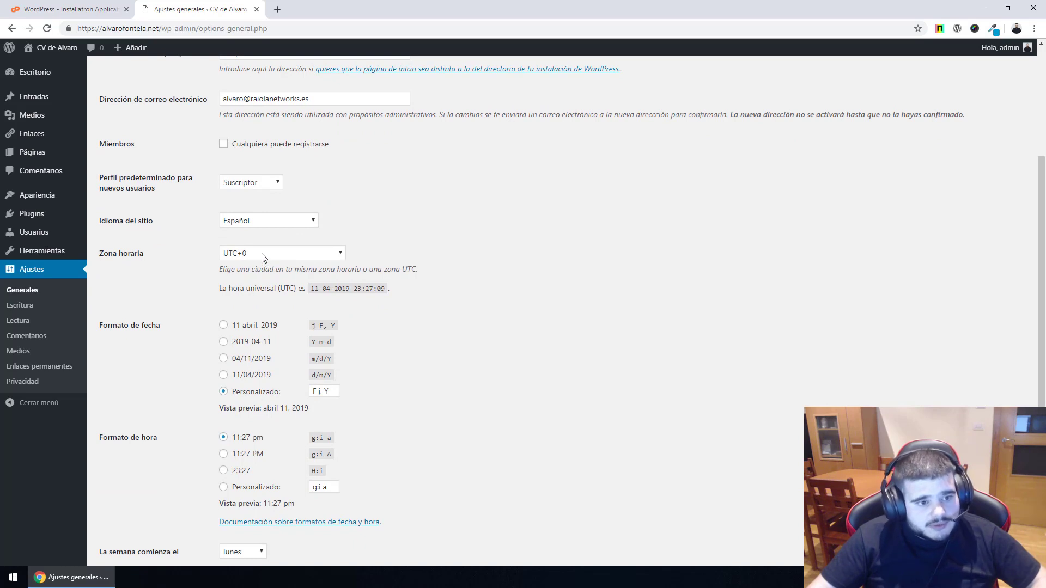
click(262, 254)
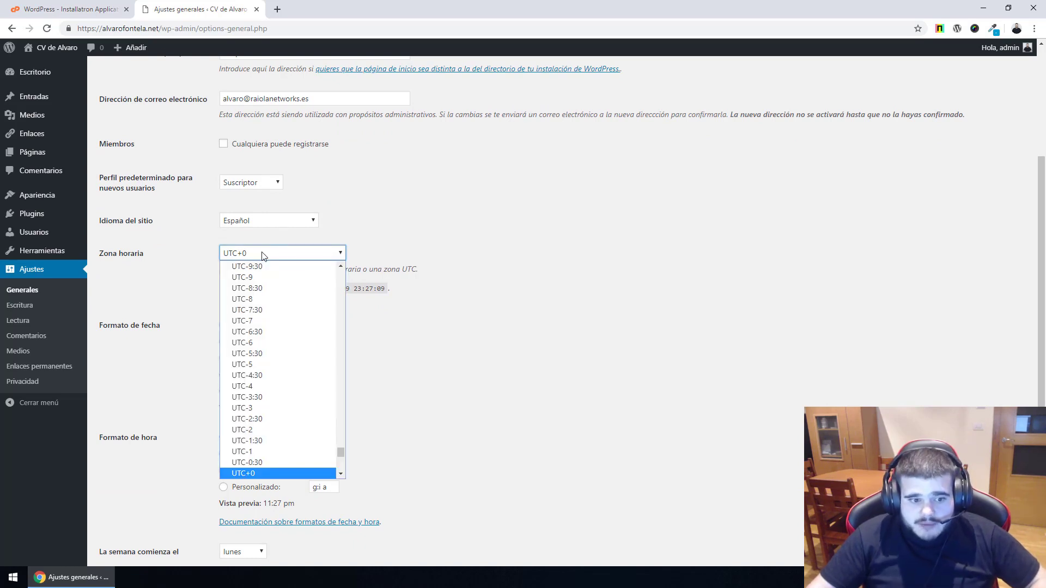
scroll(277, 272, up, 2)
scroll(294, 382, down, 3)
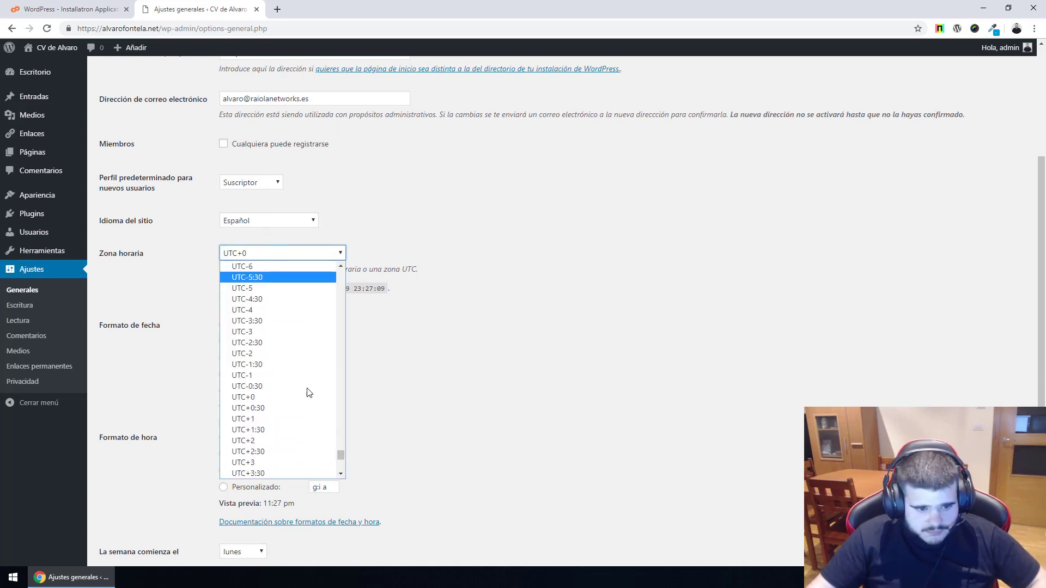
click(275, 440)
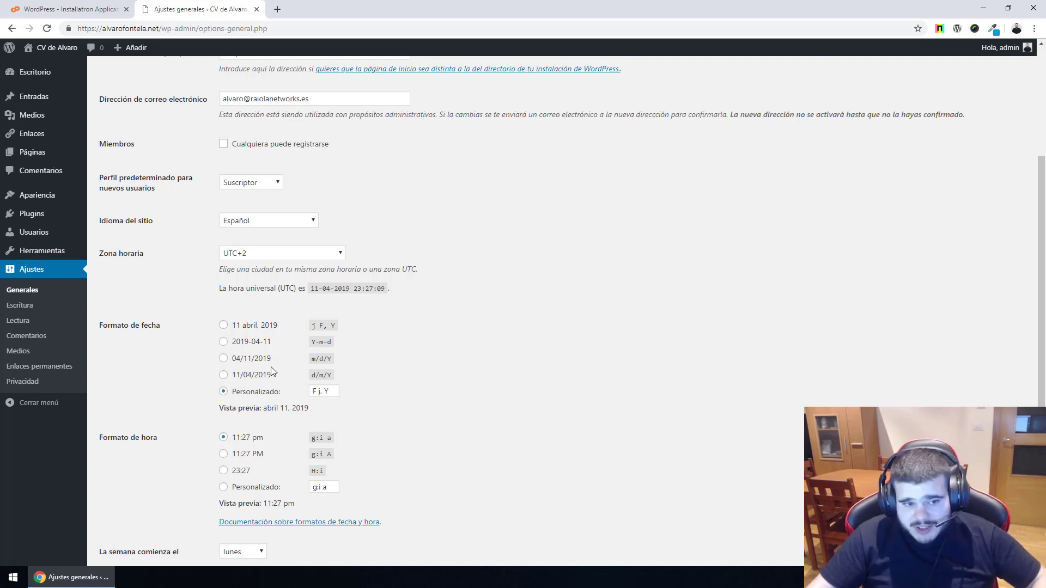
- Set the date format to d/m/Y and the time format to H:i, and save the general settings
click(258, 380)
scroll(259, 380, down, 1)
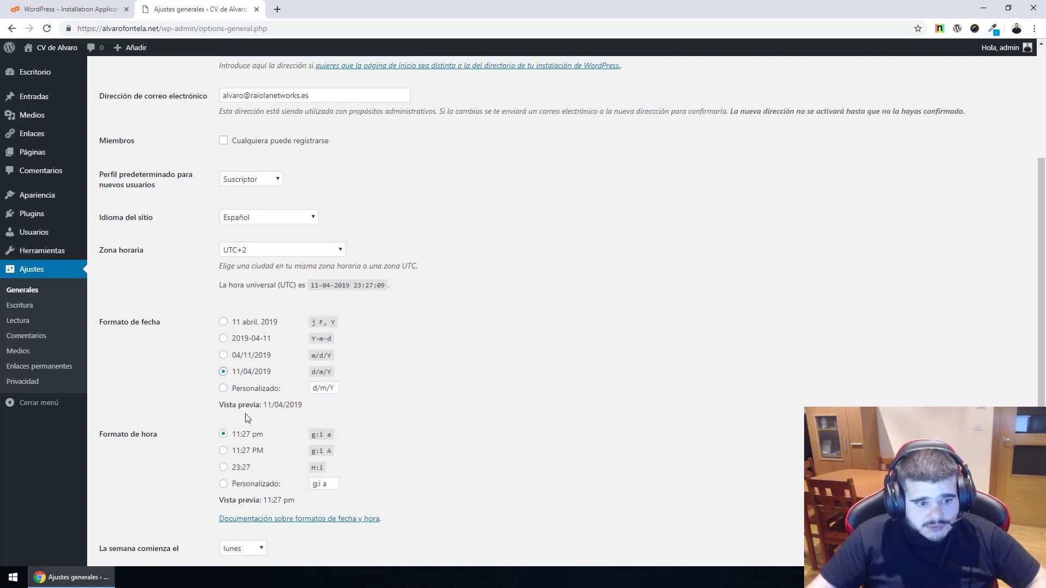
click(242, 420)
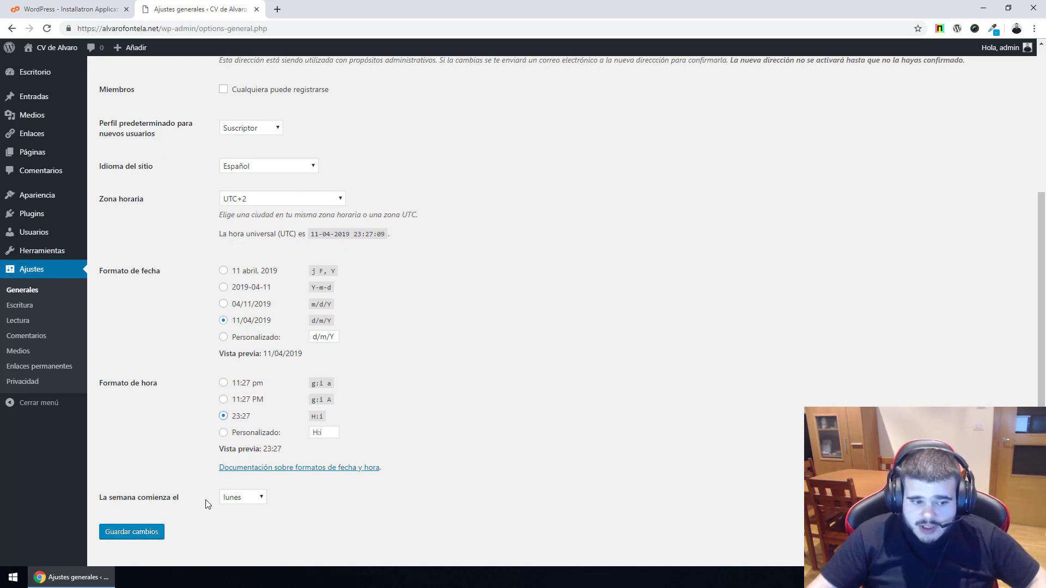
click(144, 536)
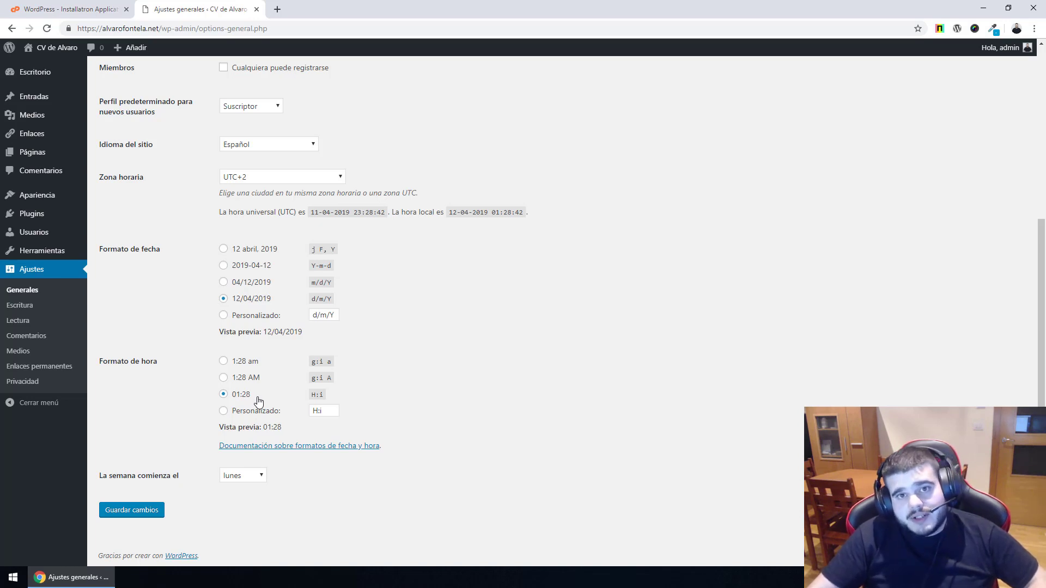
- Disable the conversion of emoticons to graphics in the writing settings and save the changes
click(55, 313)
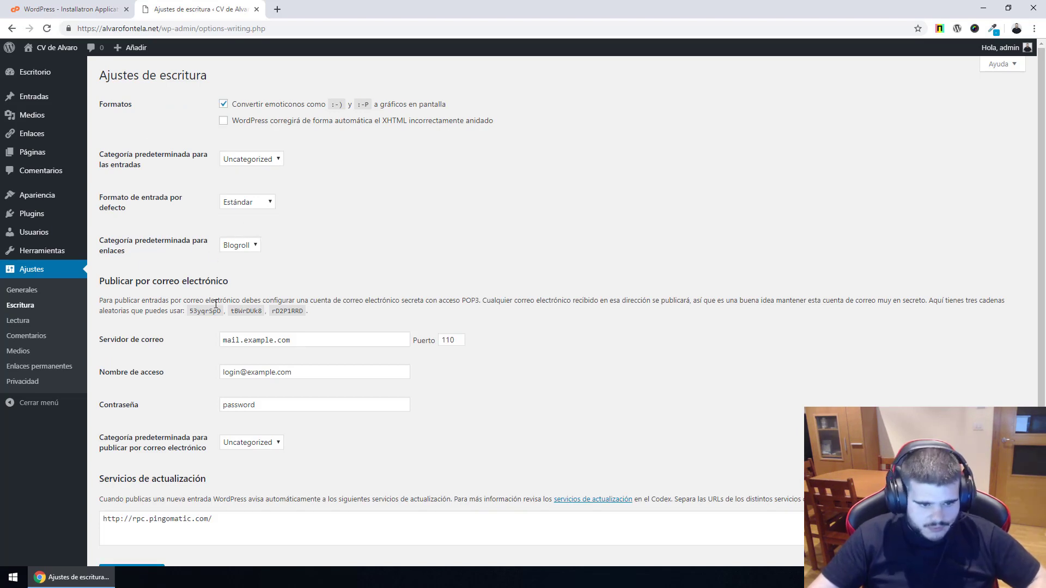
scroll(217, 305, down, 1)
scroll(215, 319, up, 1)
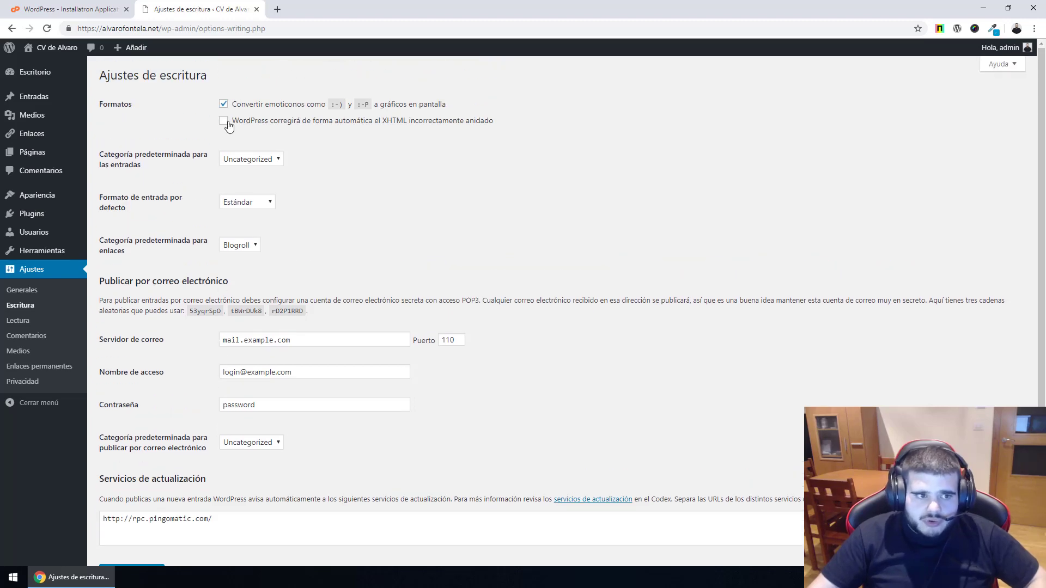
click(223, 104)
scroll(319, 295, down, 1)
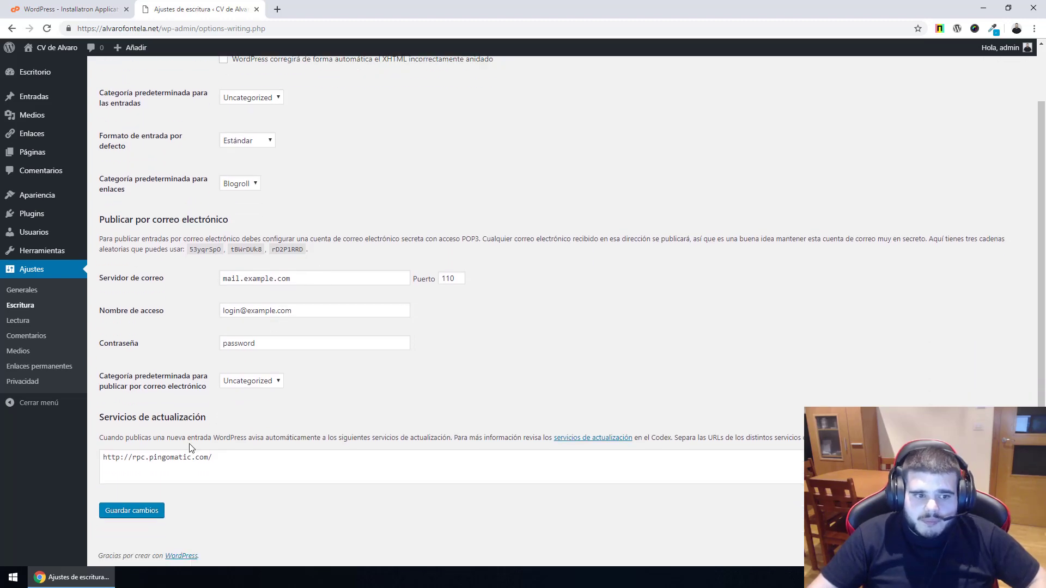
click(133, 511)
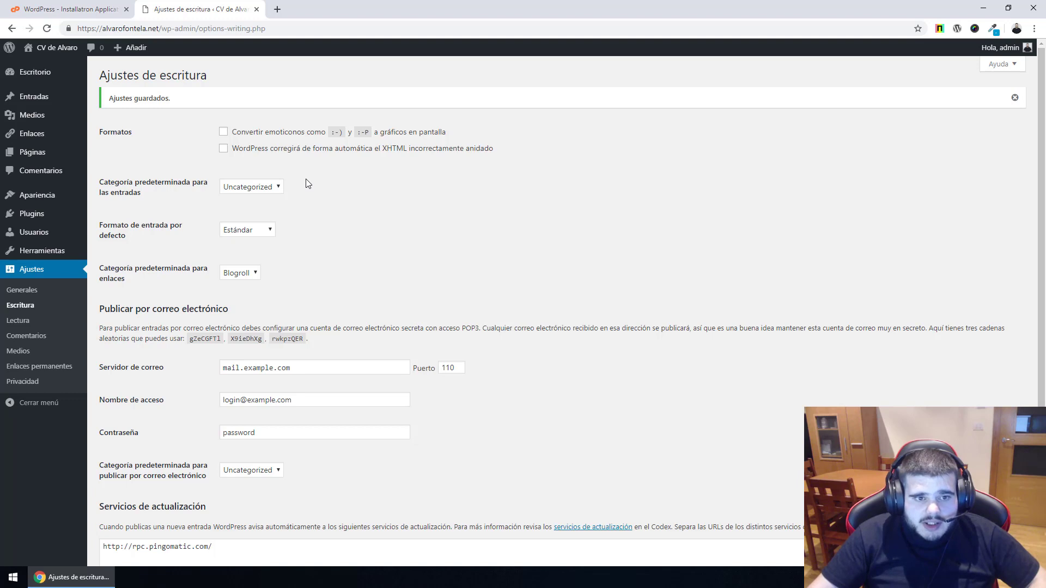
scroll(309, 207, down, 2)
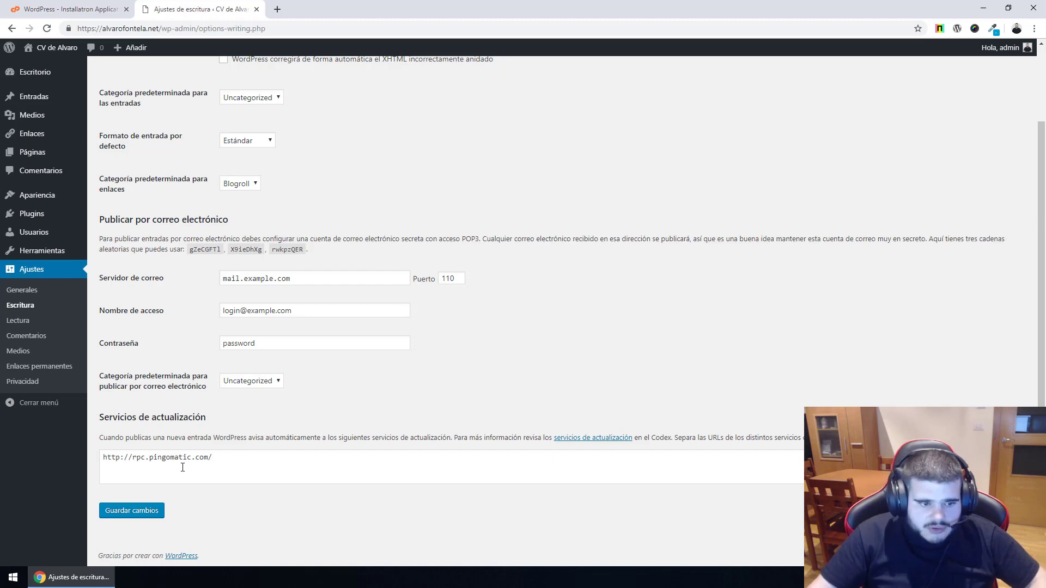
key(Tab)
key(Return)
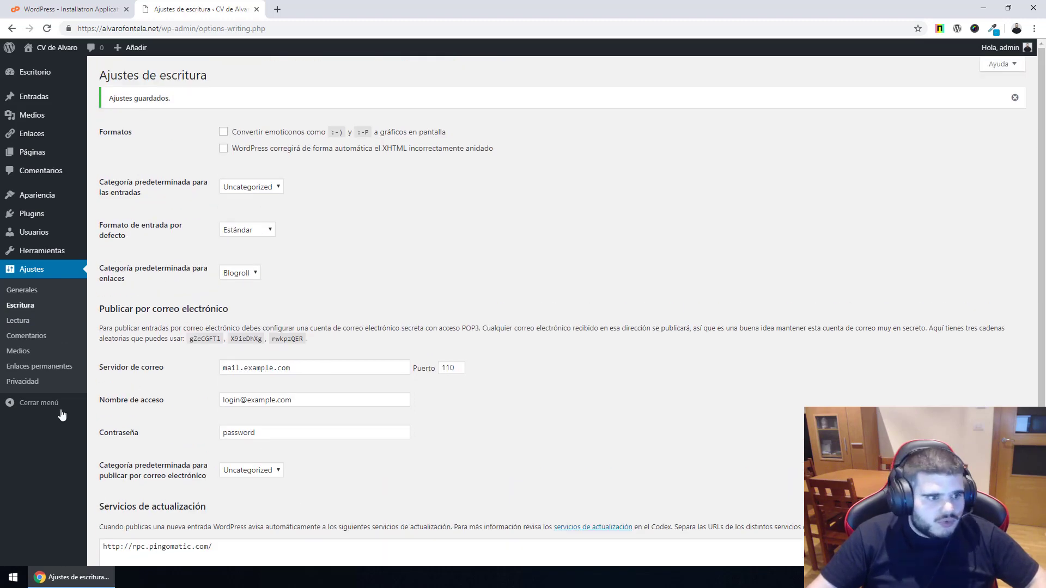
- Set feed entries to show only a summary (Resumen) in the reading settings and save the changes
click(39, 323)
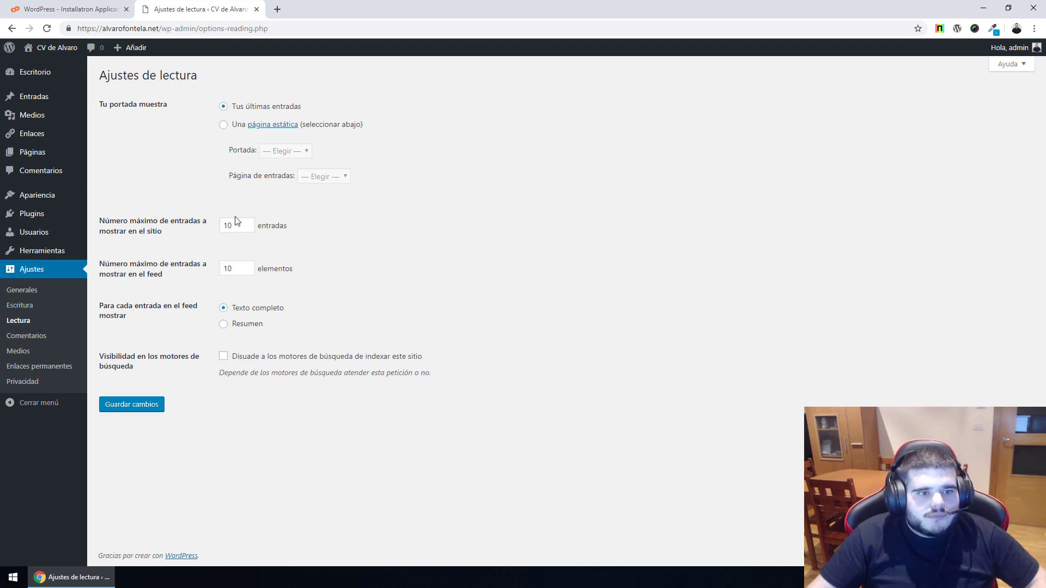
click(241, 327)
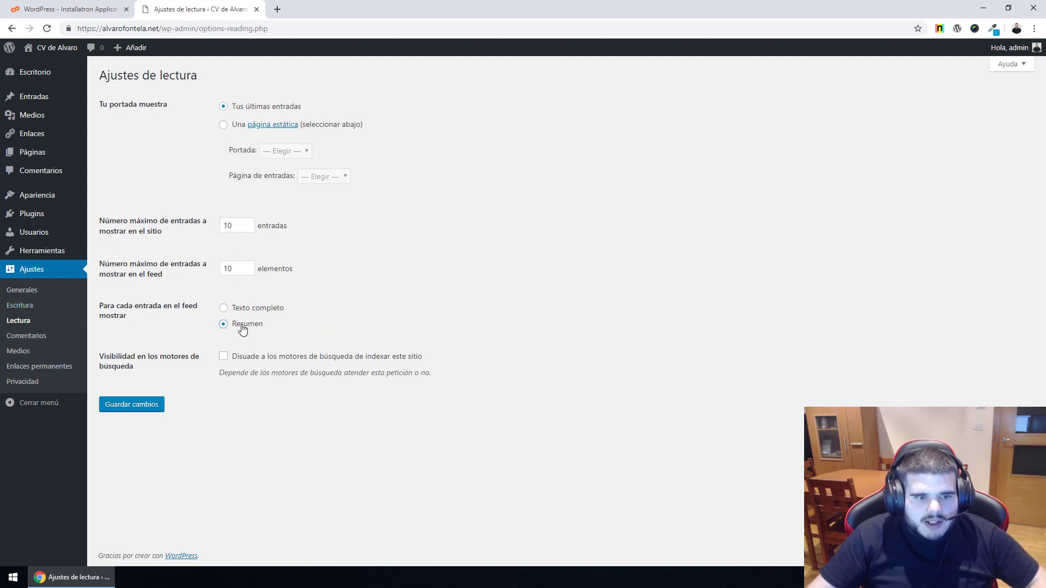
click(158, 408)
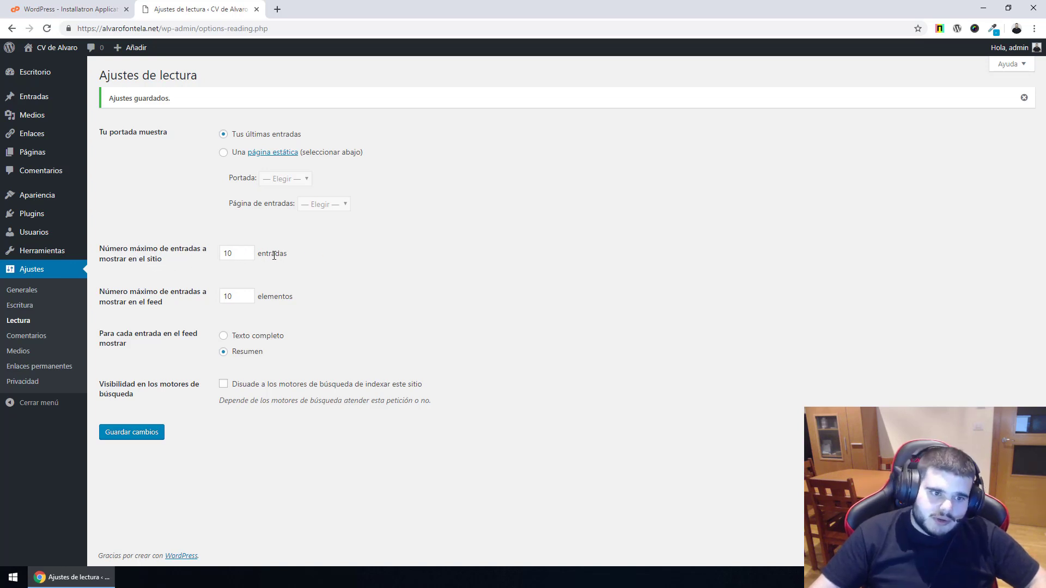
click(227, 252)
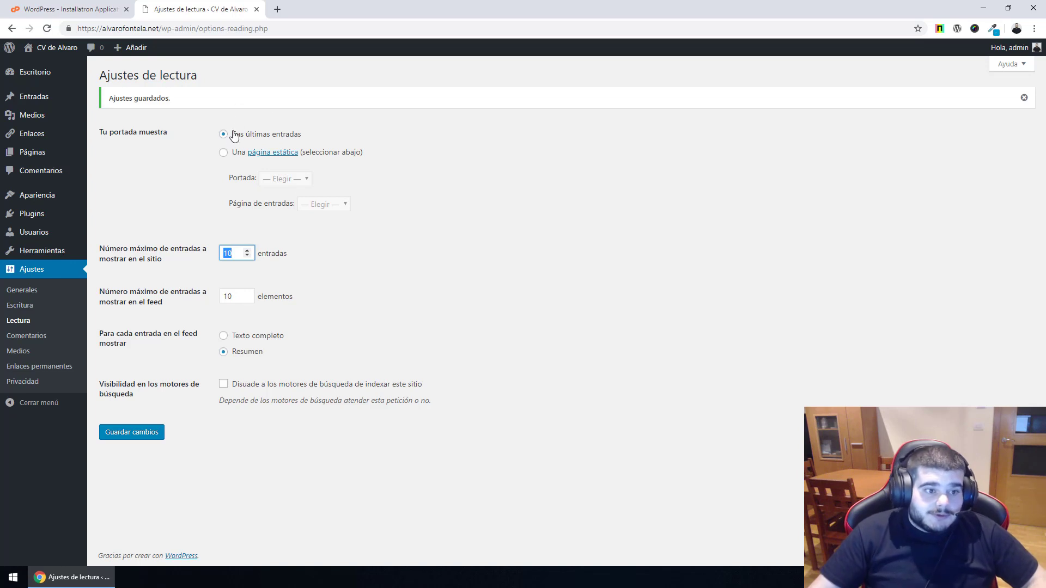
click(261, 137)
double_click(263, 136)
click(267, 137)
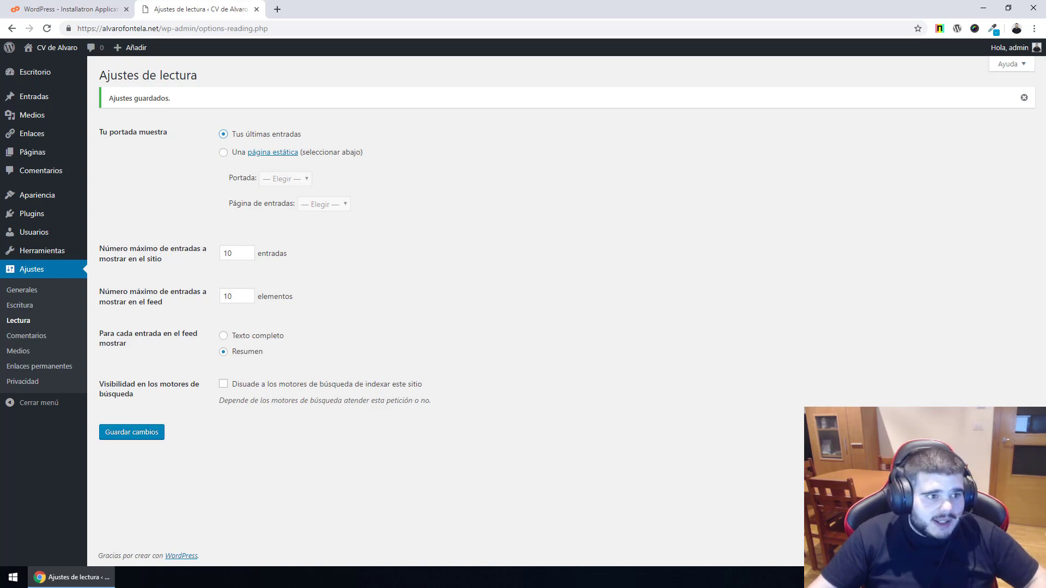
mouse_move(49, 161)
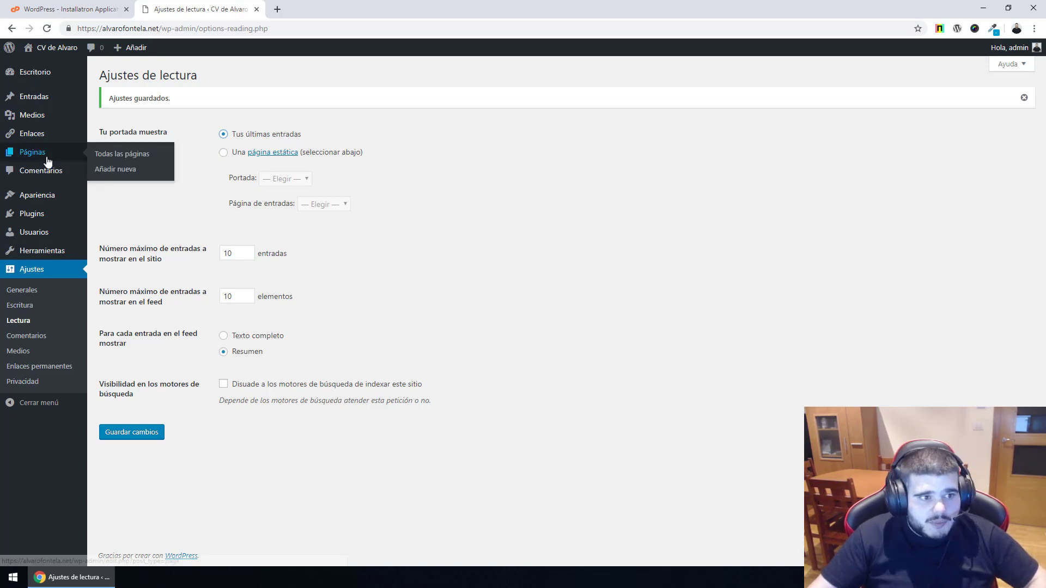
- Set the front page to display a static page and check the pages offered for Portada and Página de entradas
click(223, 152)
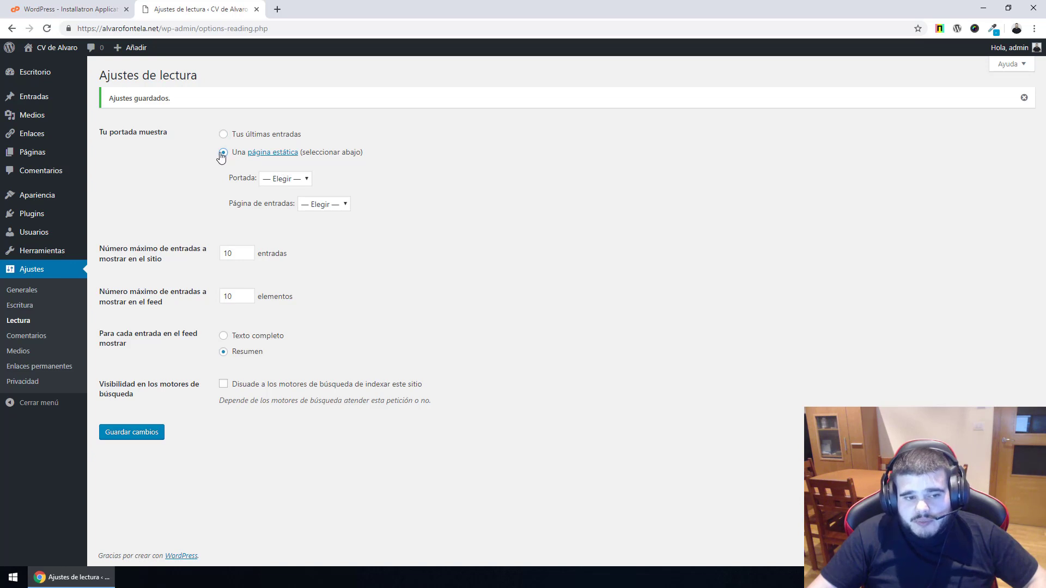
click(300, 178)
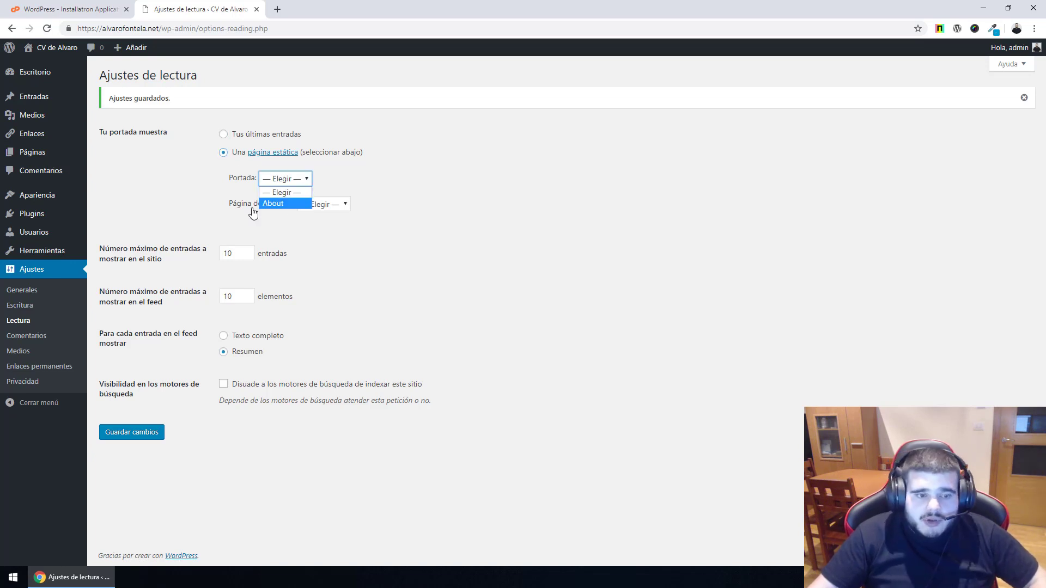
click(390, 180)
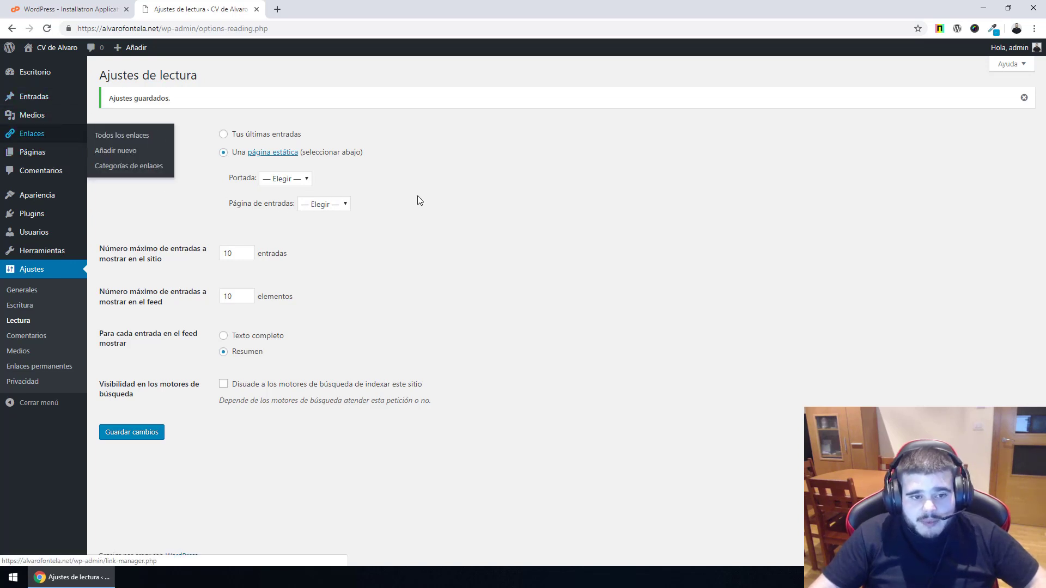
click(325, 205)
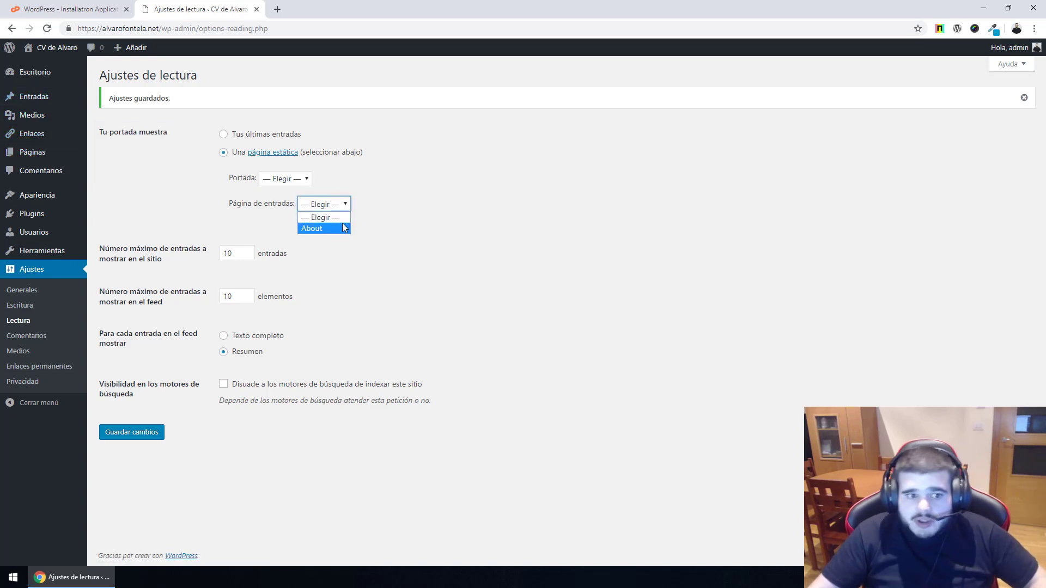
key(Up)
key(Up)
click(434, 203)
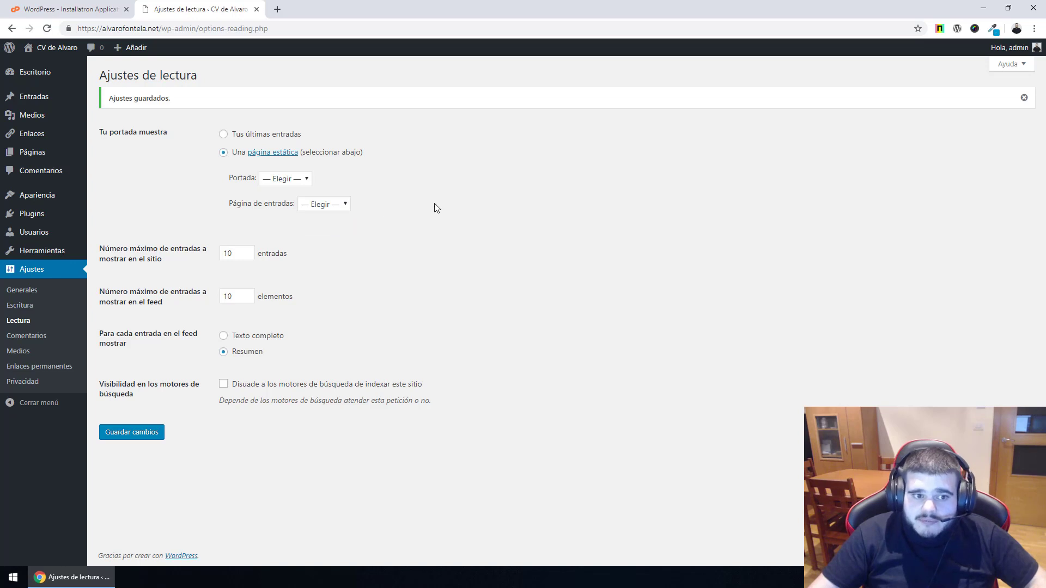
- Set the front page to show the latest posts, discourage search engines from indexing the site, and save the reading settings
click(224, 134)
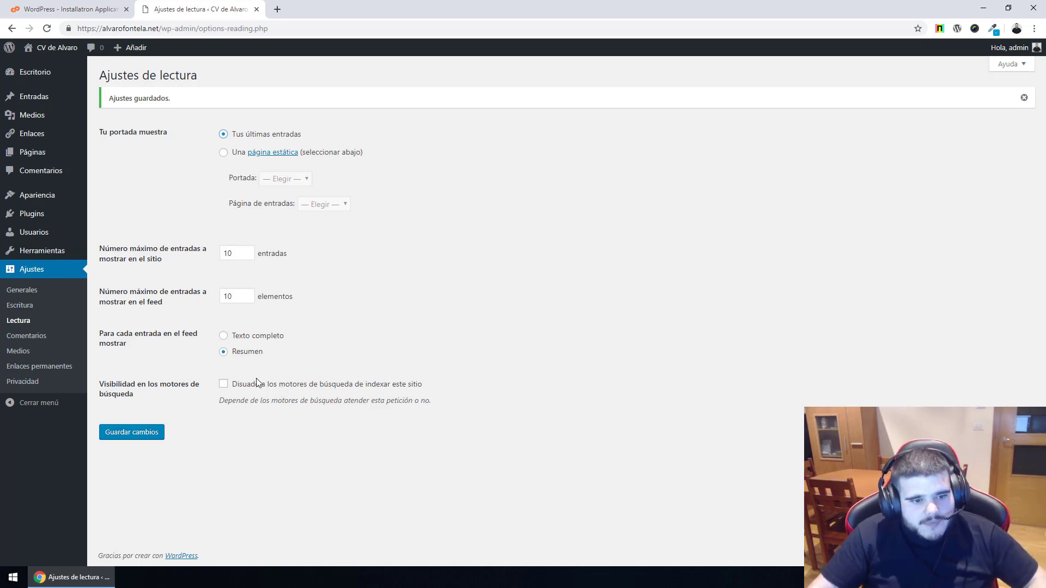
click(224, 386)
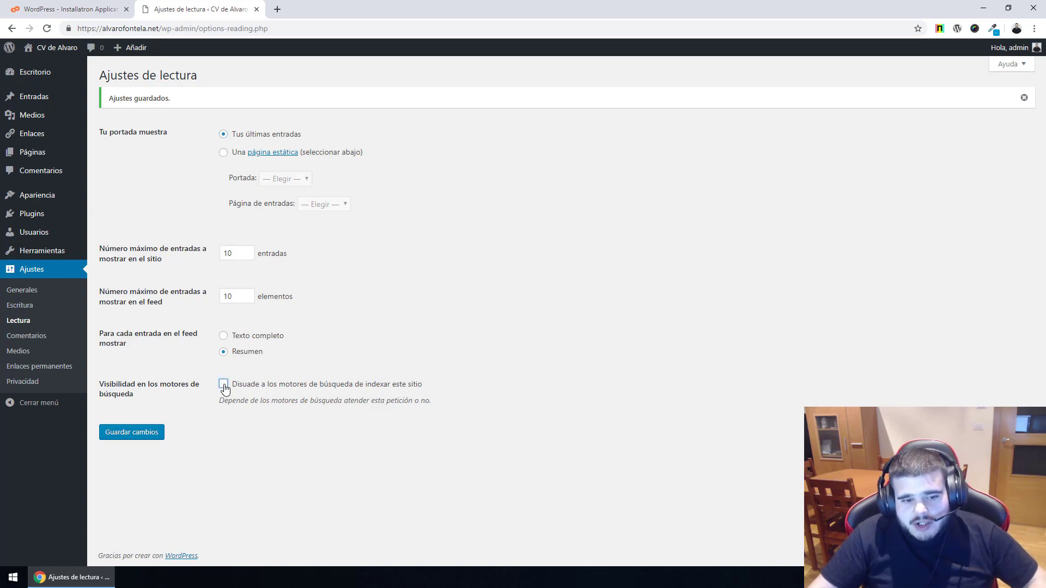
click(225, 386)
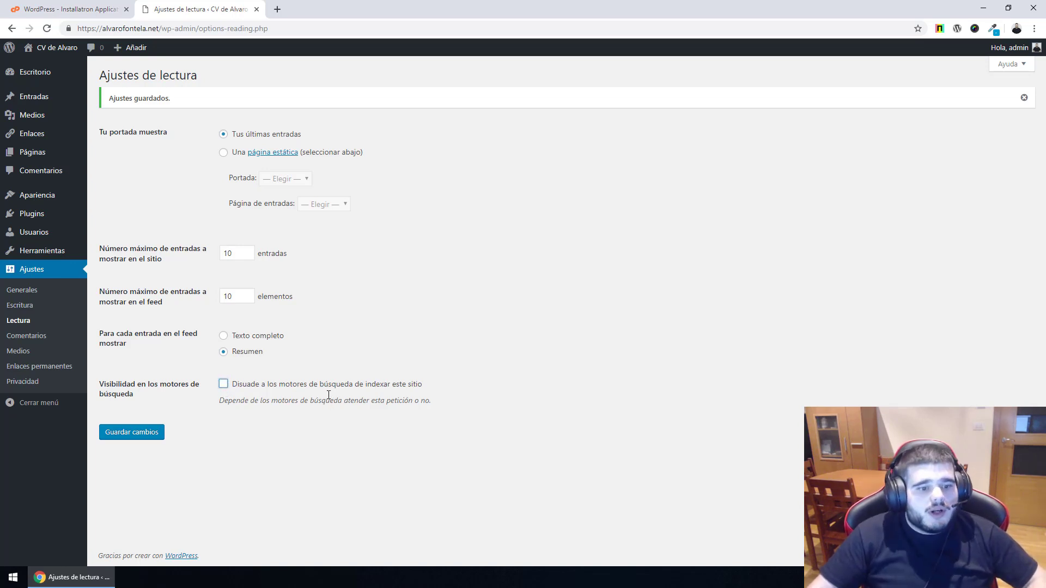
click(265, 386)
click(150, 434)
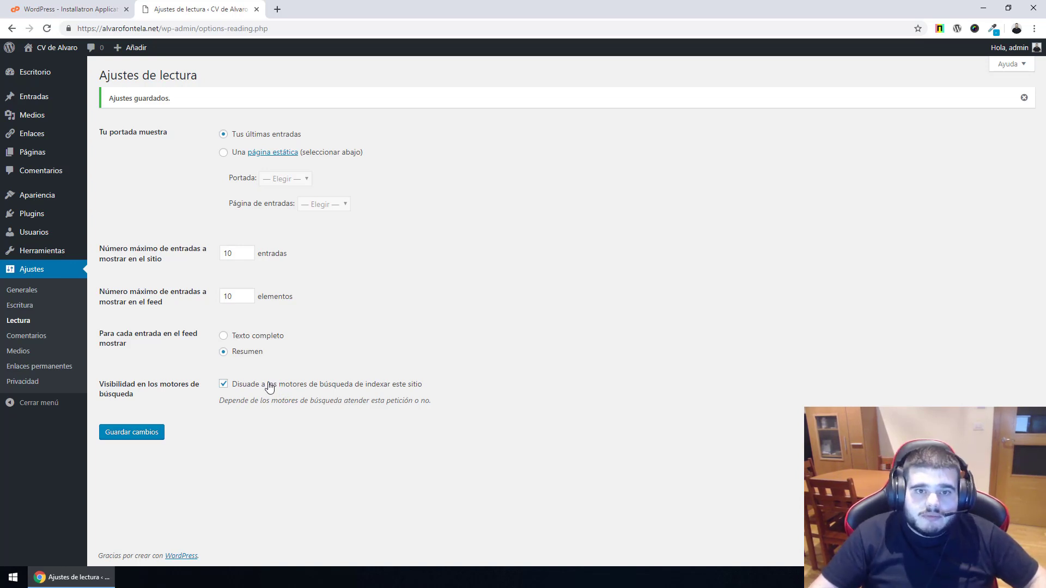
- Disable the option that discourages search engines from indexing the site and save the reading settings
click(269, 387)
click(146, 438)
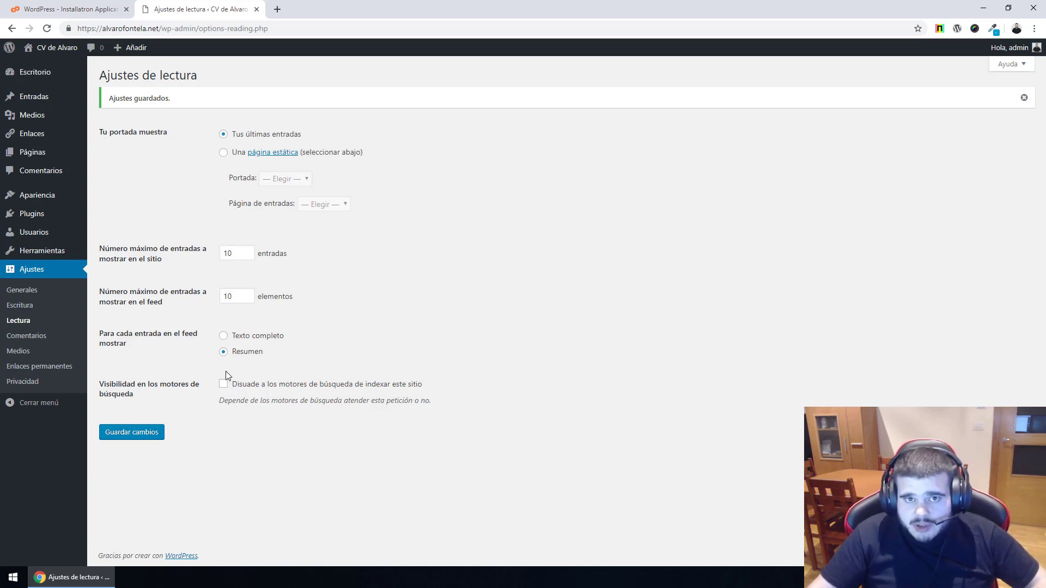
- Disable both e-mail notifications, for new comments and for comments held for moderation, in the comment settings and save the changes
click(31, 342)
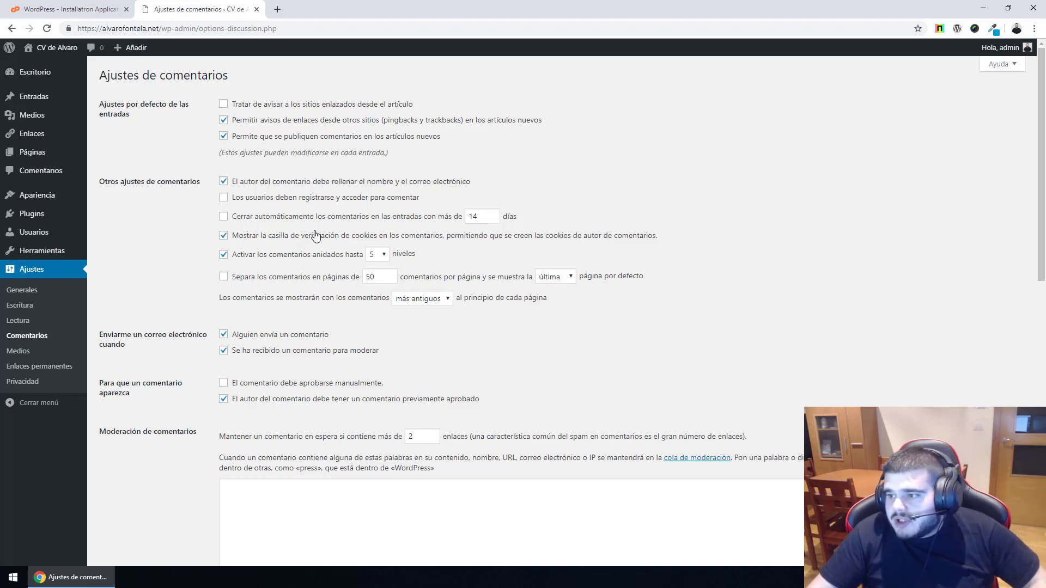
click(256, 336)
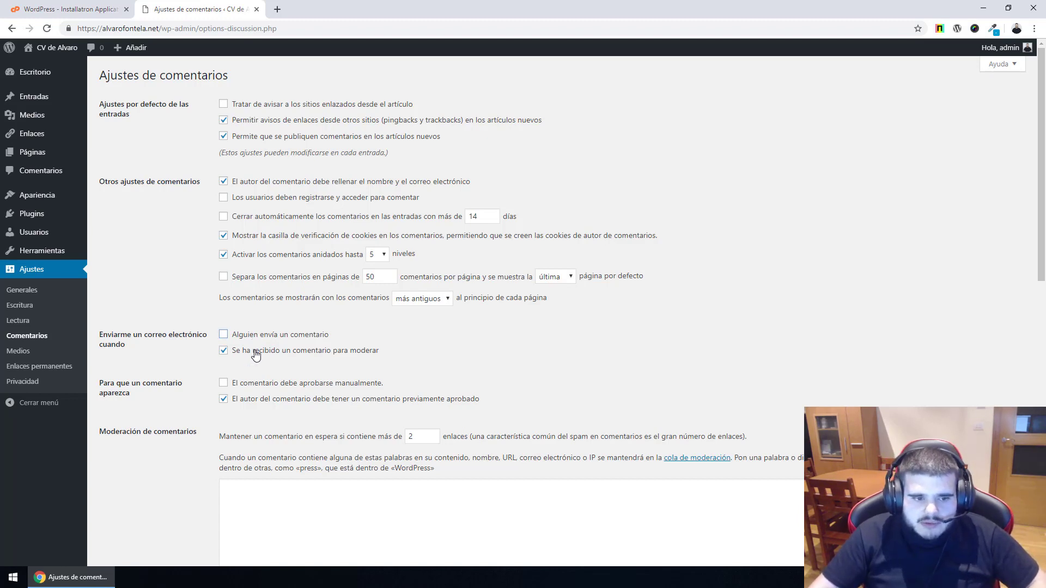
click(256, 352)
scroll(324, 382, down, 10)
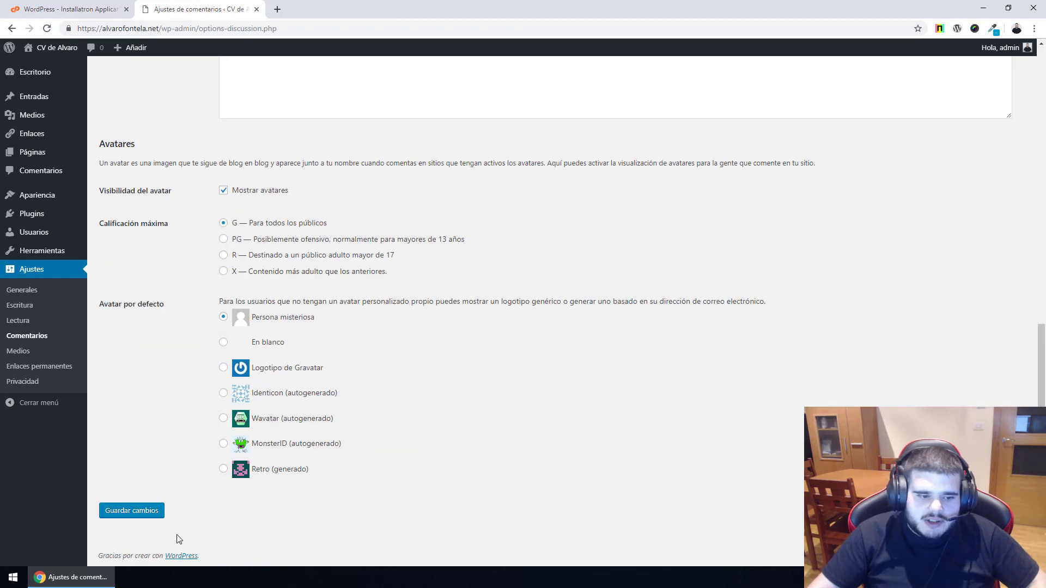
click(135, 519)
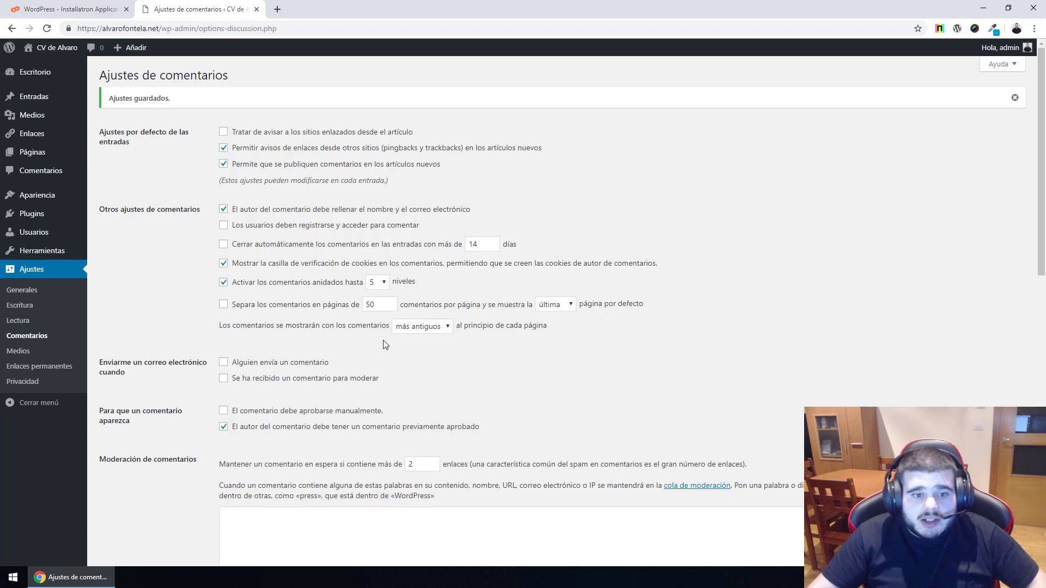
scroll(382, 346, down, 7)
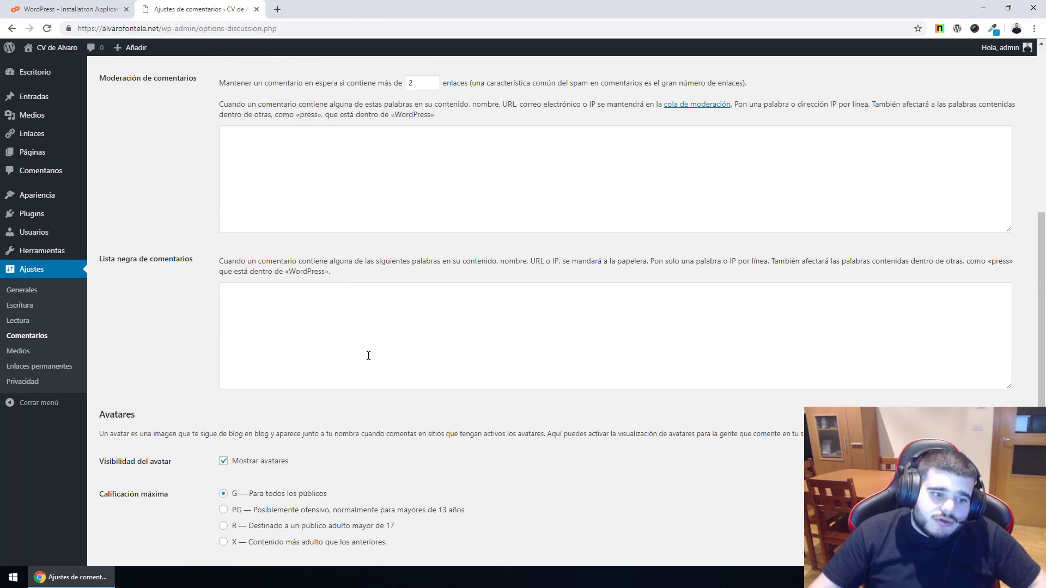
scroll(369, 356, down, 4)
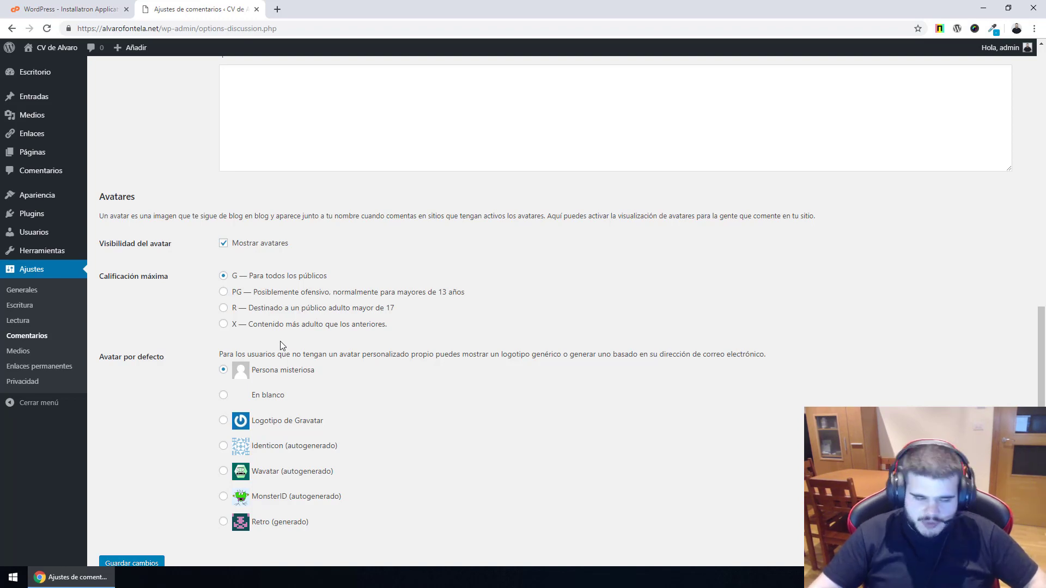
- Clear the custom upload folder path in the media settings and disable organizing uploads into month- and year-based folders, saving after each change
click(28, 355)
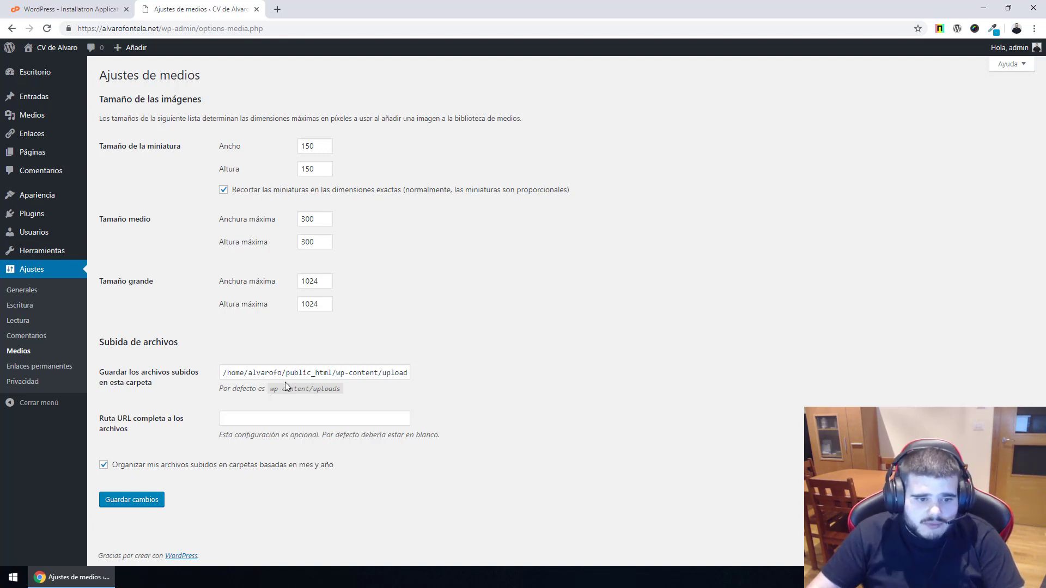
drag(270, 389, 450, 374)
click(451, 374)
drag(368, 377, 191, 374)
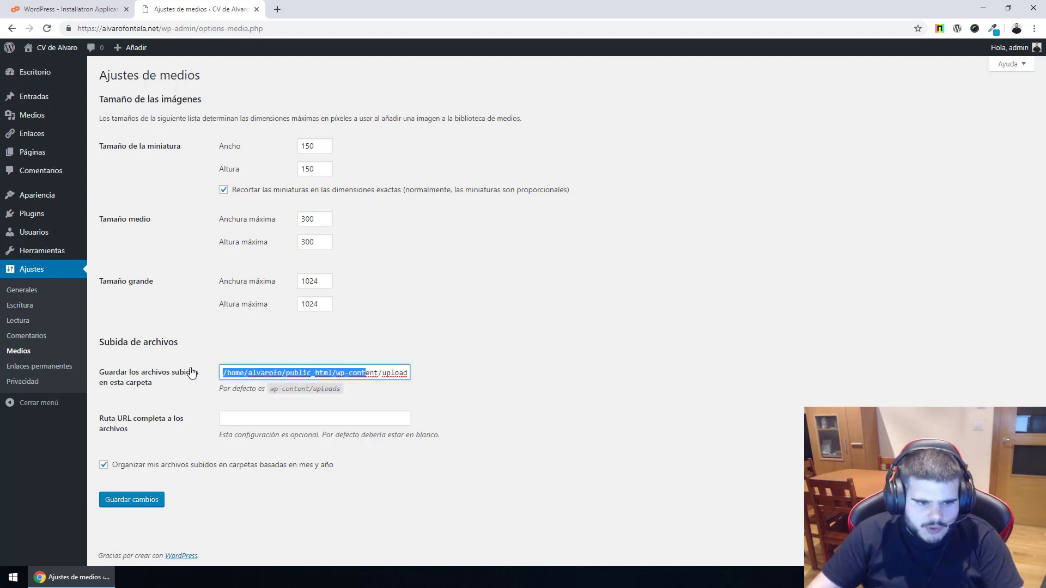
click(278, 371)
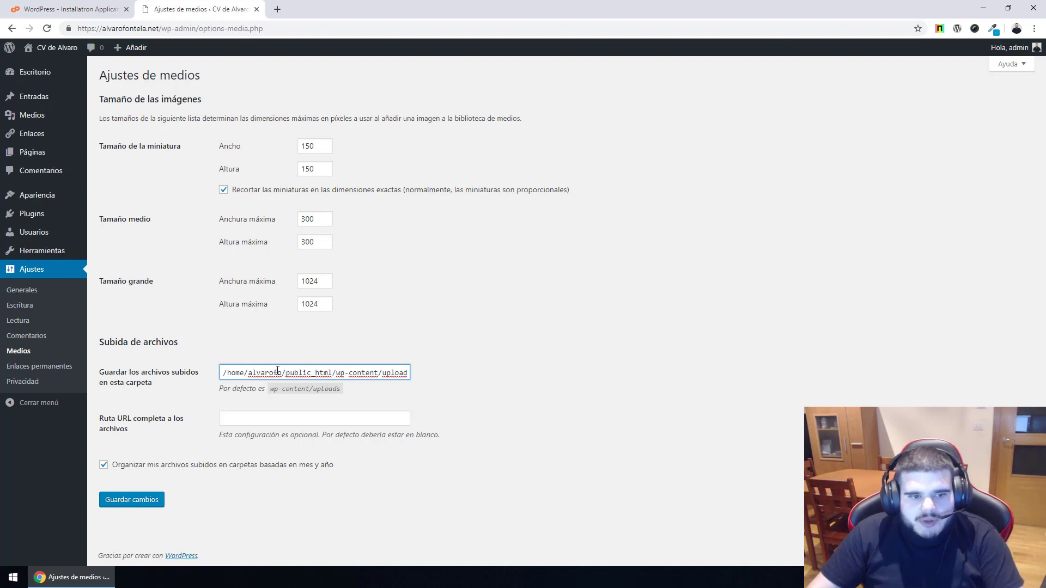
triple_click(277, 370)
key(BackSpace)
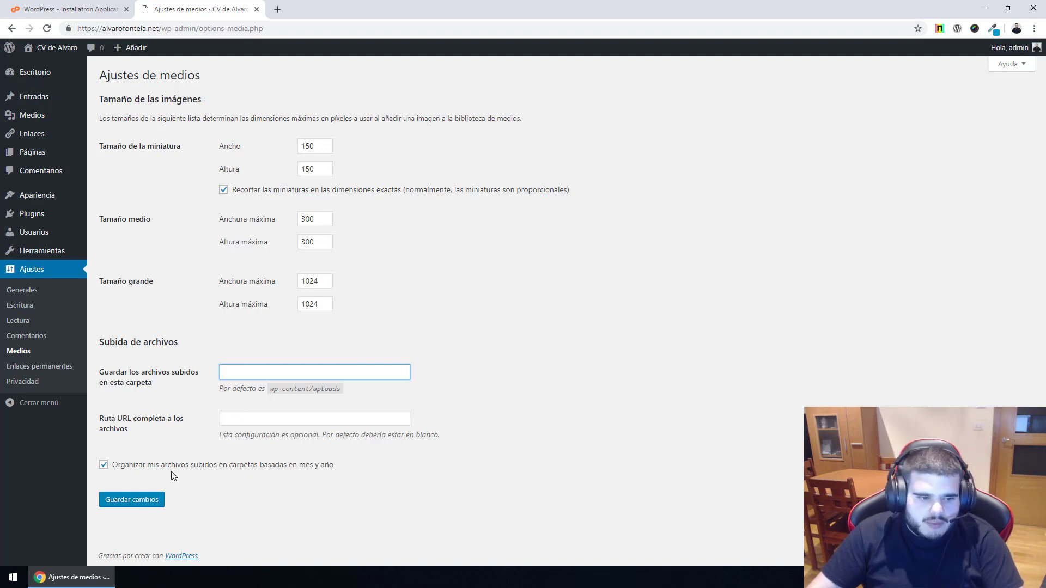
click(147, 500)
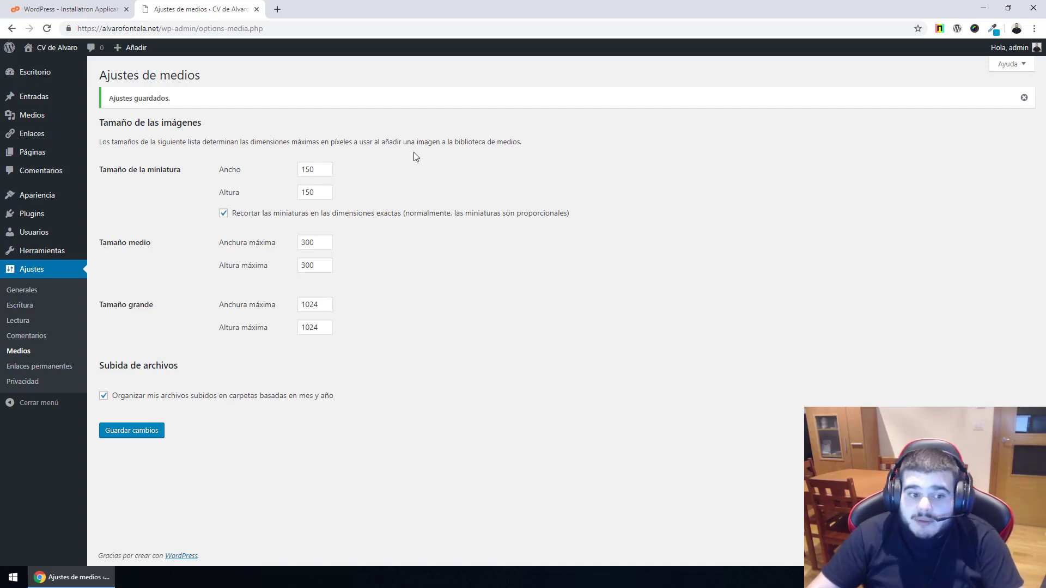
click(123, 401)
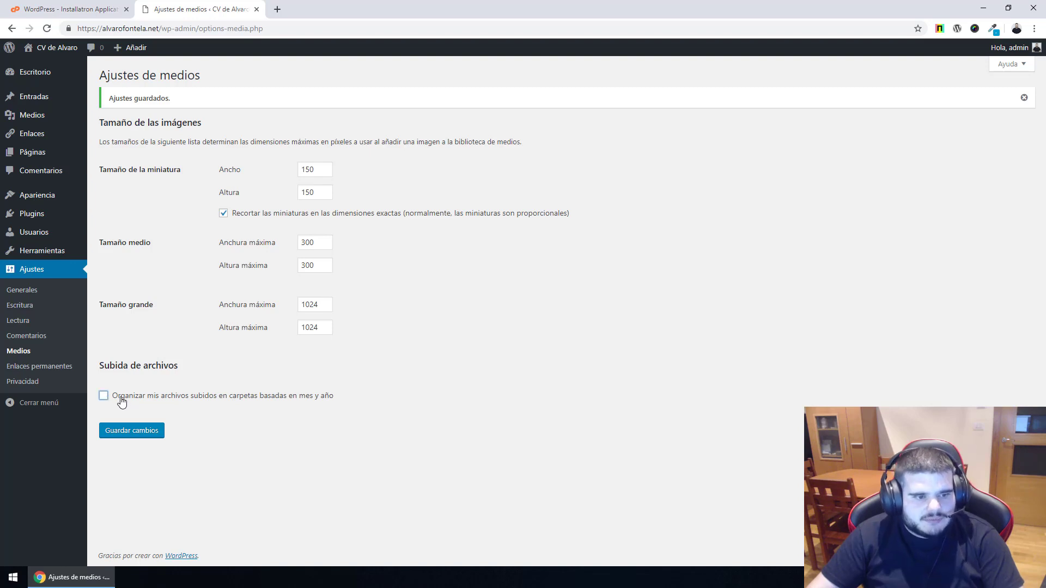
click(136, 434)
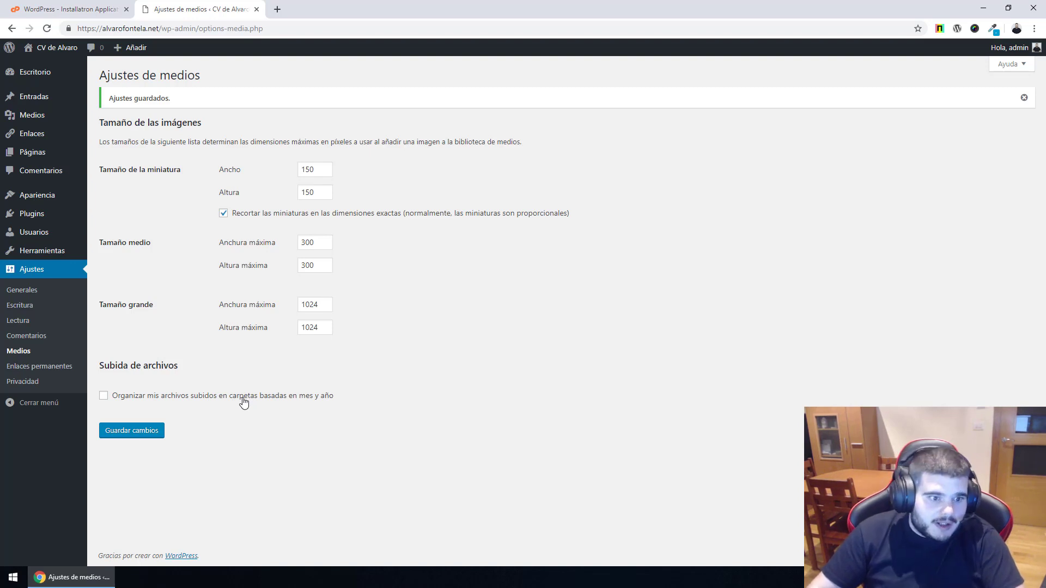
- Set the permalink structure to Nombre de la entrada (/%postname%/) and save the permalink settings
click(67, 373)
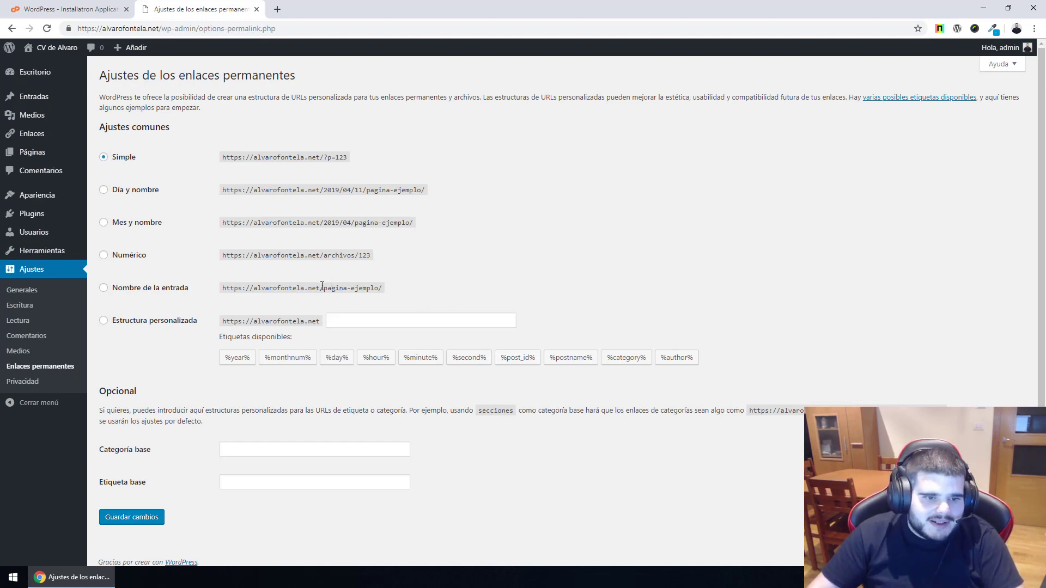
click(135, 293)
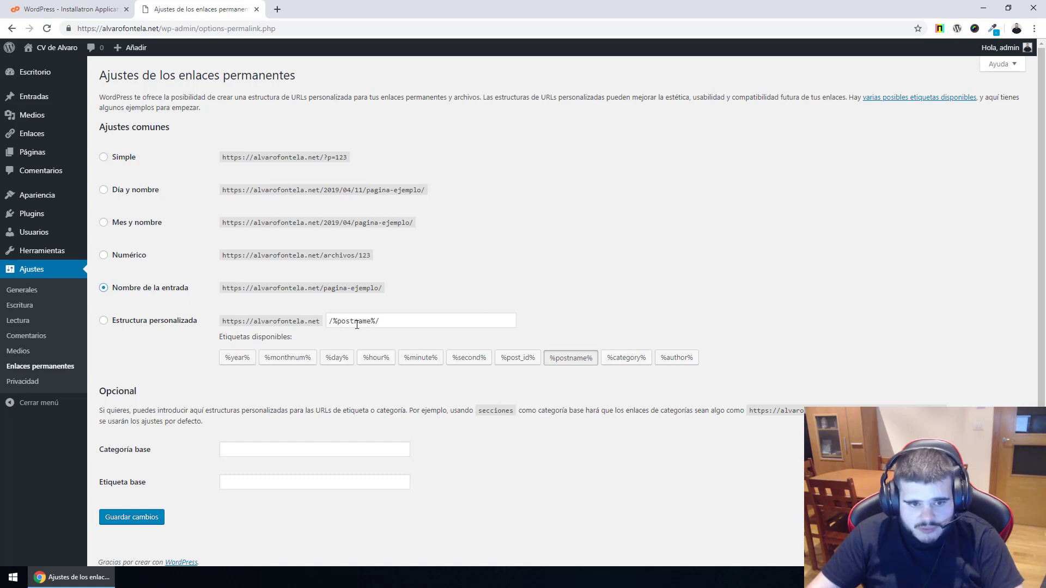
click(152, 514)
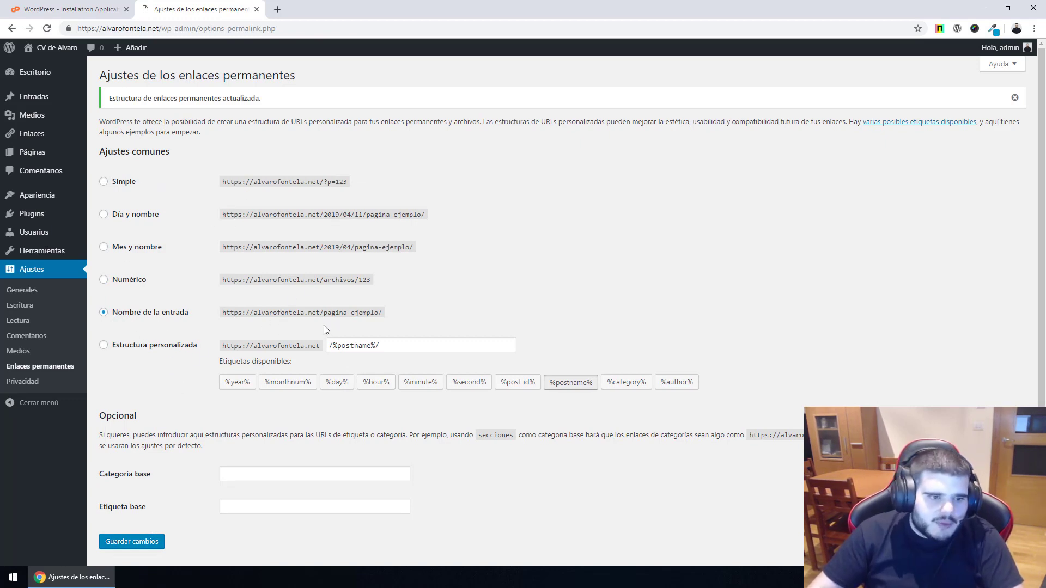
- Try a custom permalink structure with the %day% tag before the post name, /%day%/%postname%/
click(183, 345)
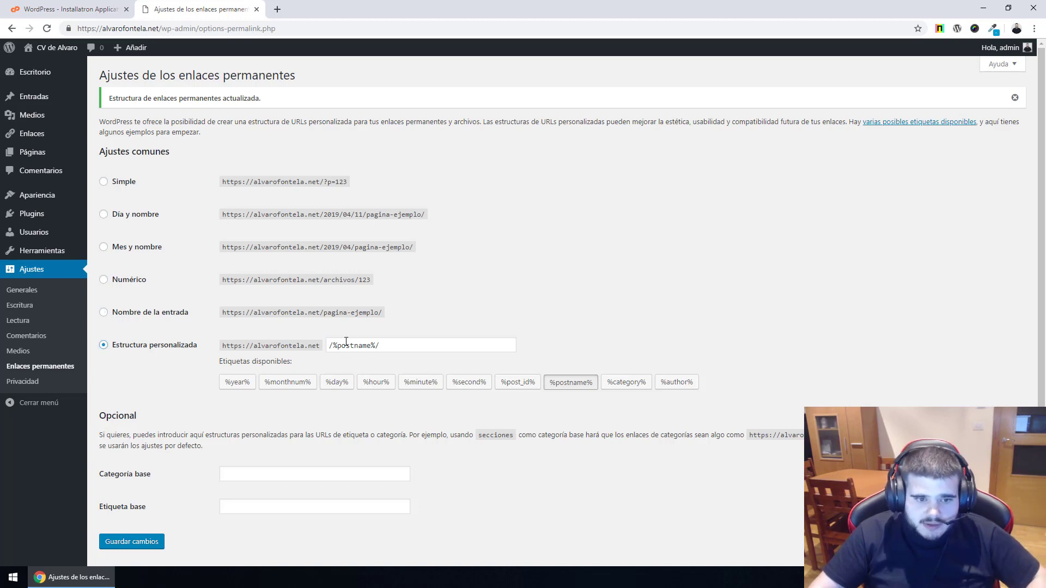
click(329, 345)
click(337, 382)
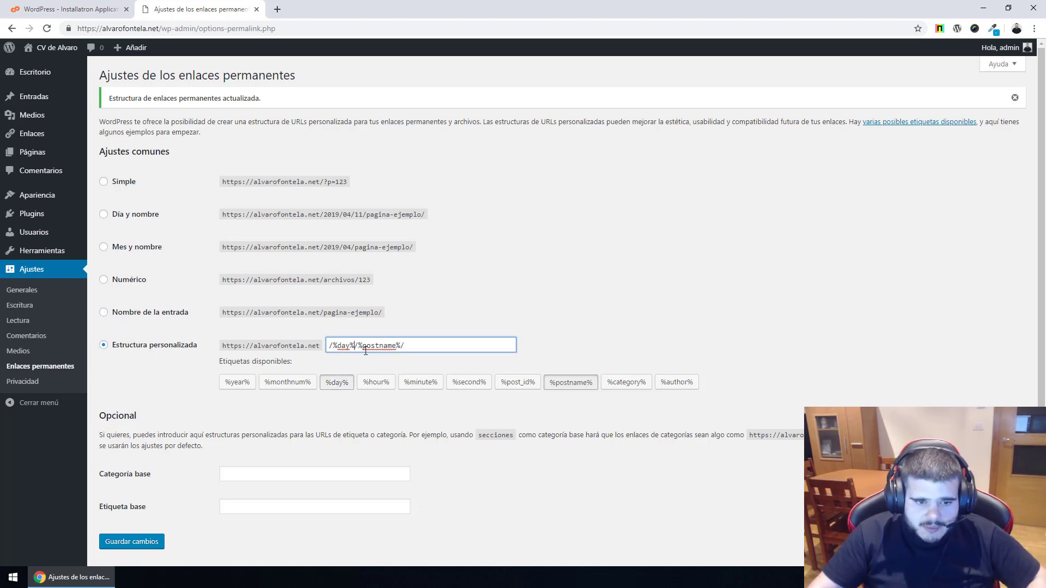
- Switch the permalink structure back to Nombre de la entrada and save the changes again
click(153, 313)
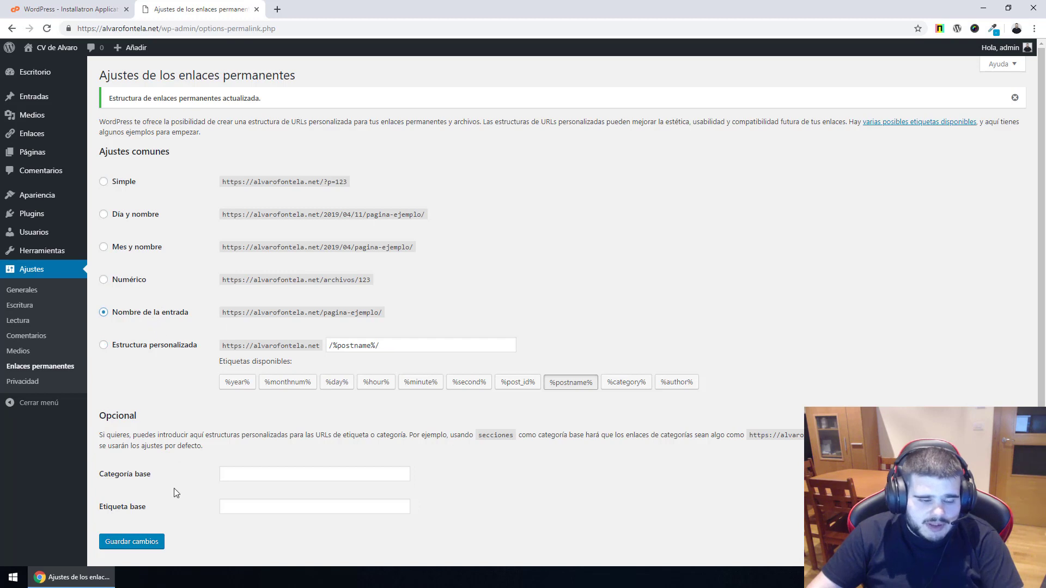
scroll(136, 500, down, 1)
click(135, 504)
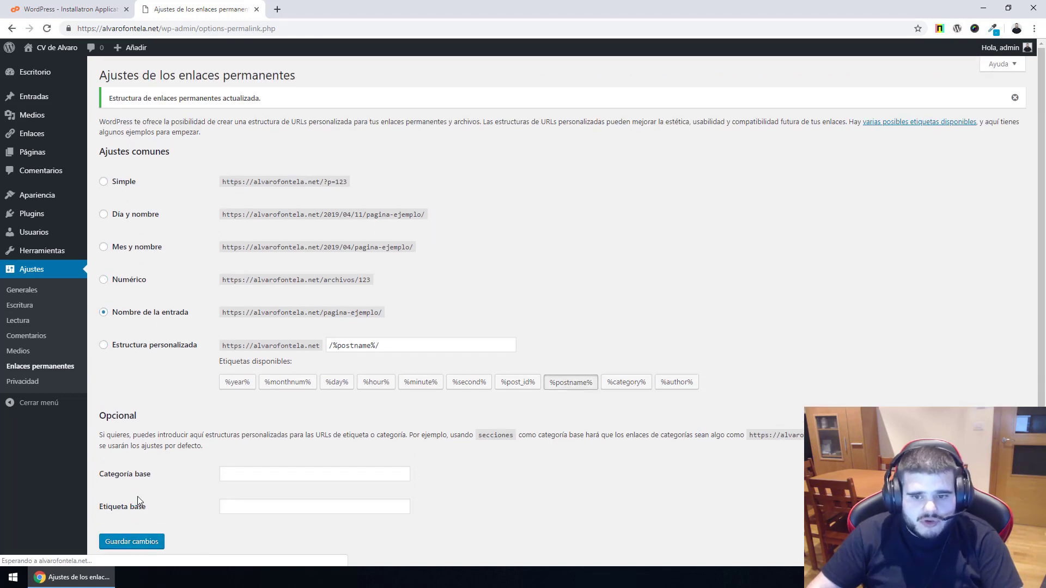